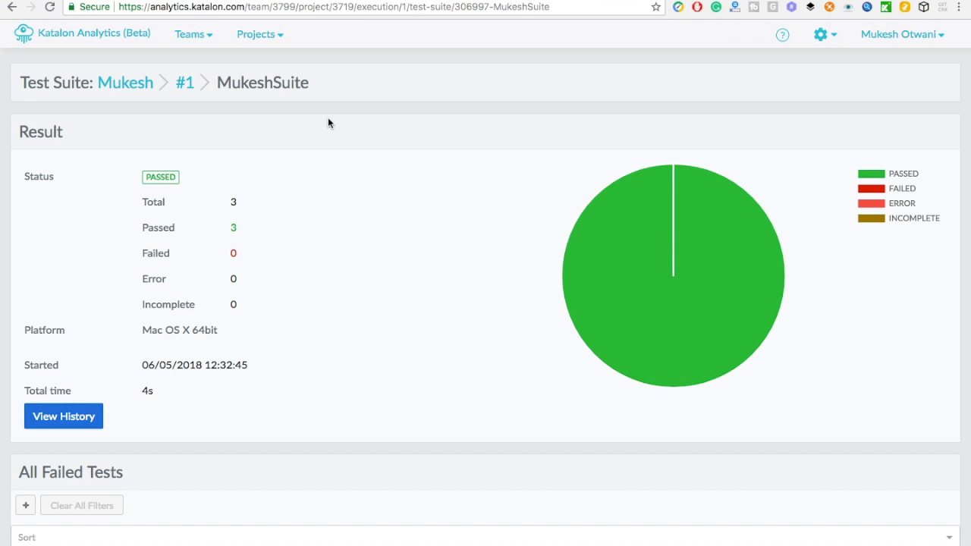
- Leave the fully passed MukeshSuite Result panel and return to the Mukesh project dashboard
left_click(59, 40)
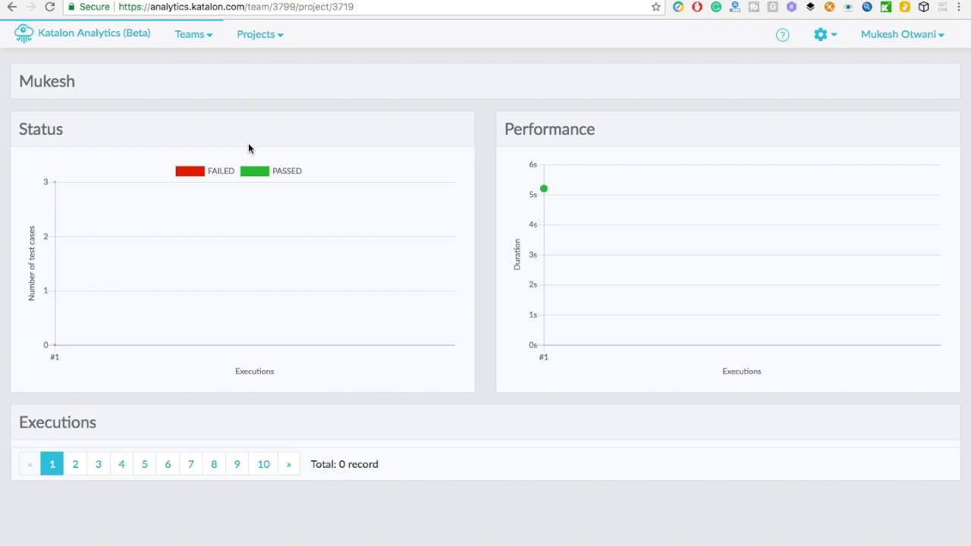
- Browse the Teams and Projects dropdowns, then bring up the gear admin menu with Users and Projects
scroll(263, 372, "down", 2)
scroll(263, 371, "up", 2)
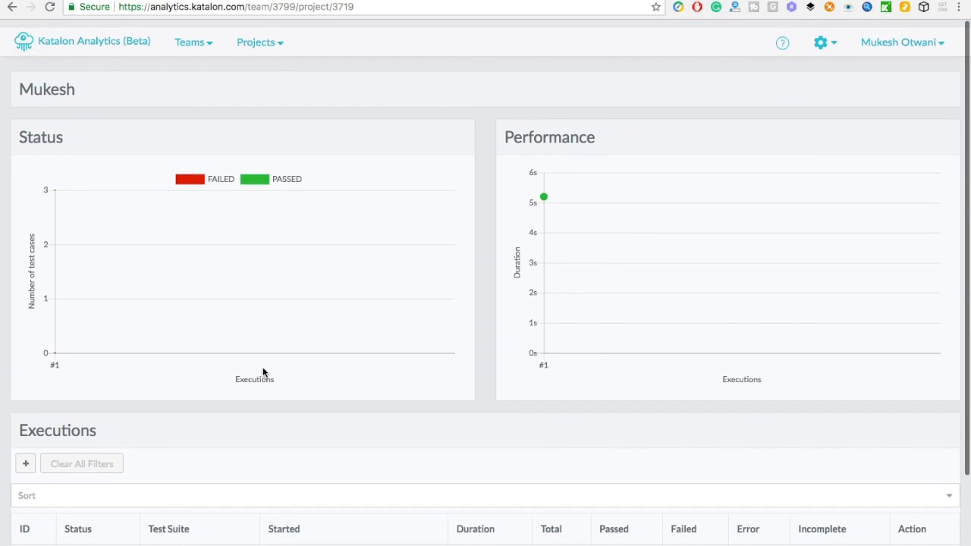
left_click(184, 38)
left_click(211, 96)
left_click(272, 36)
left_click(339, 93)
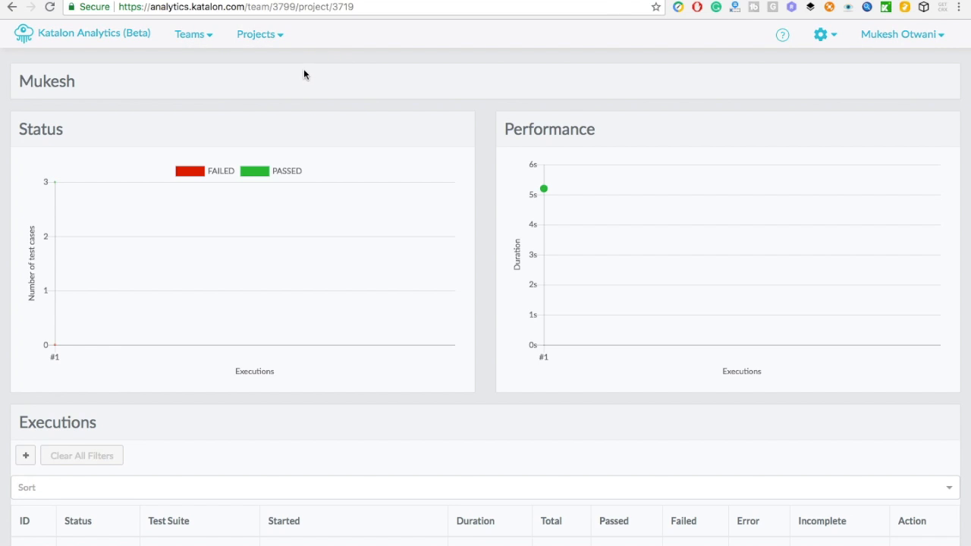
left_click(273, 36)
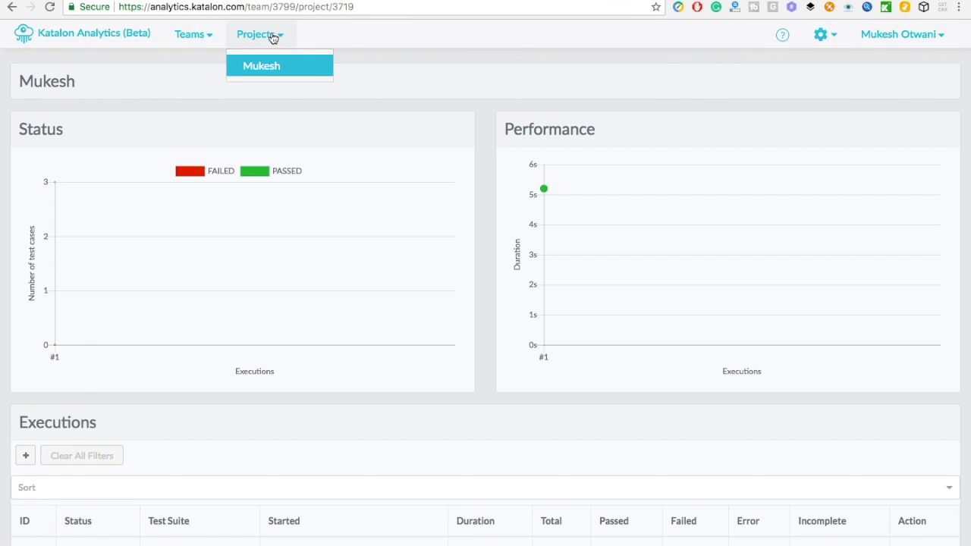
left_click(153, 80)
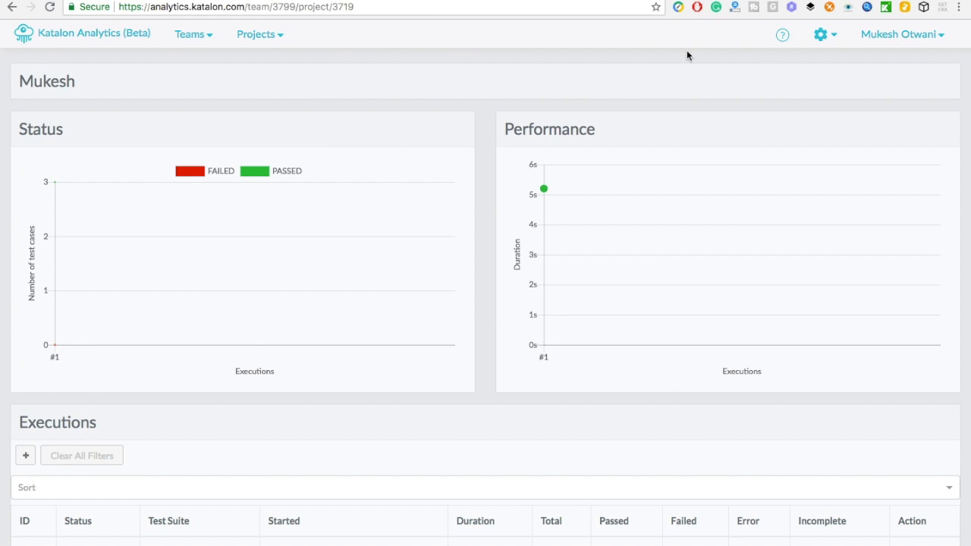
left_click(824, 39)
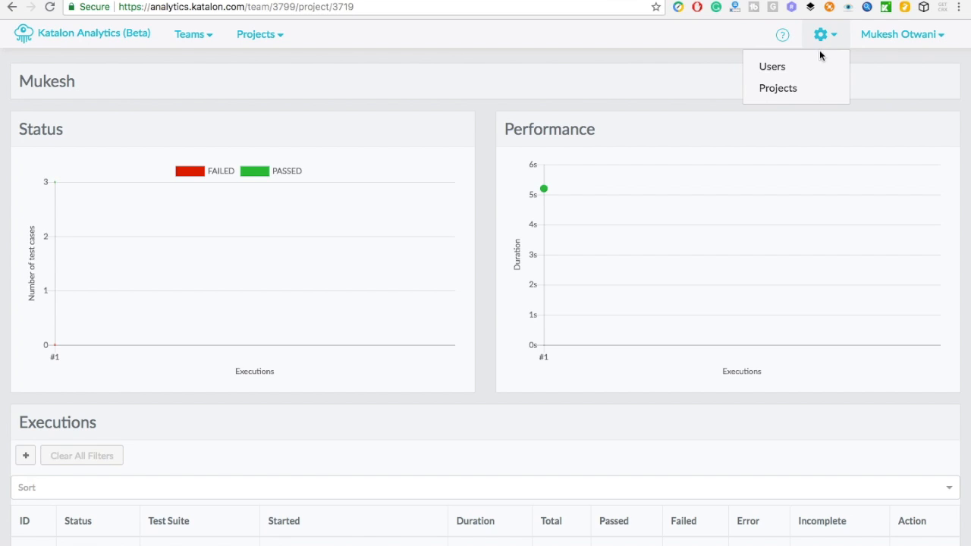
- Create the APITest_LearnAutomation project on the Projects admin page, then switch to Katalon Studio
left_click(780, 89)
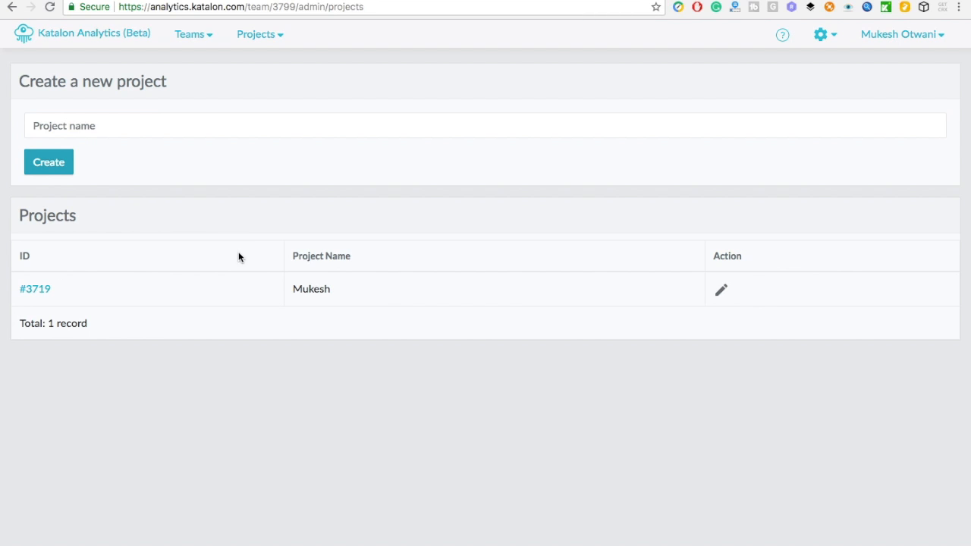
left_click(73, 134)
type("AO")
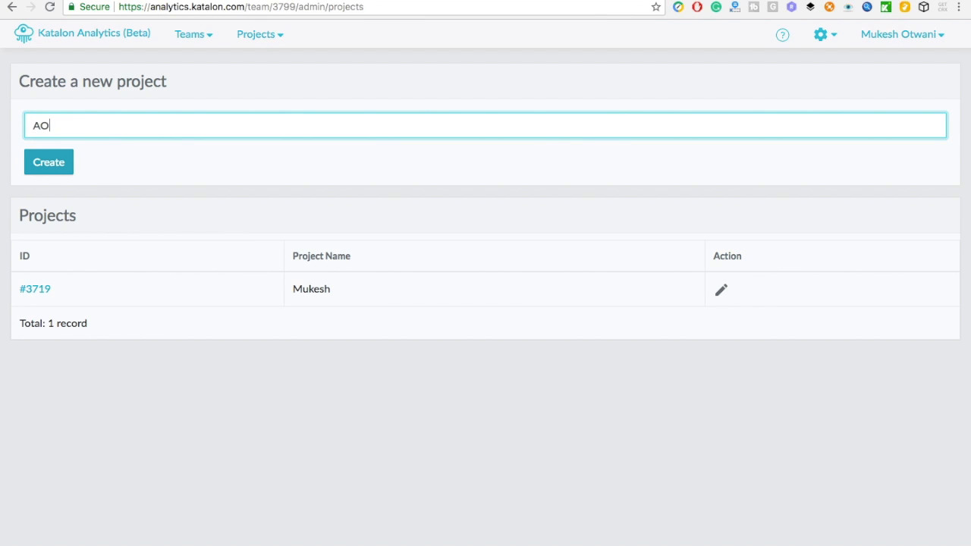
key("BackSpace")
type("PITest_LearnAuto")
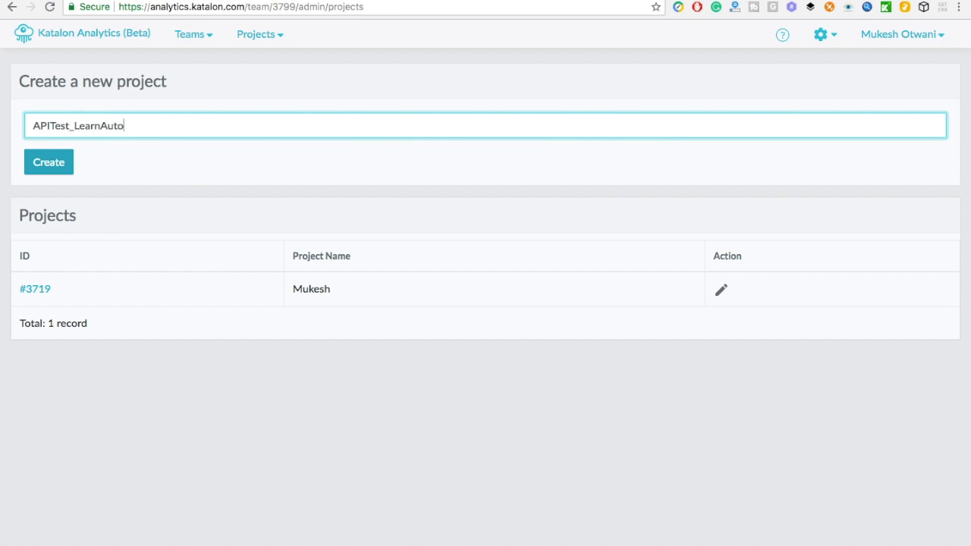
type("mation")
left_click(49, 166)
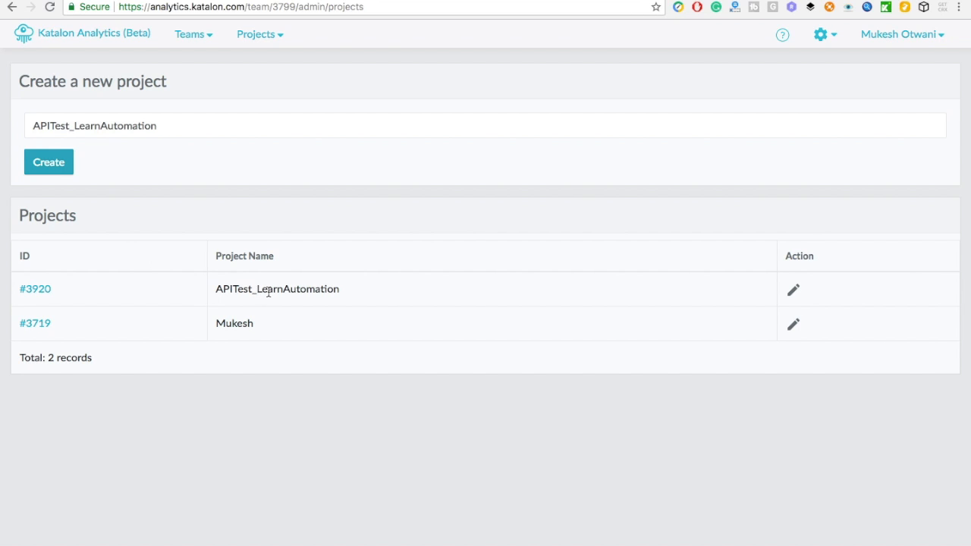
key("super+Tab")
key("super+Tab")
key("super+Tab")
key("super+Tab")
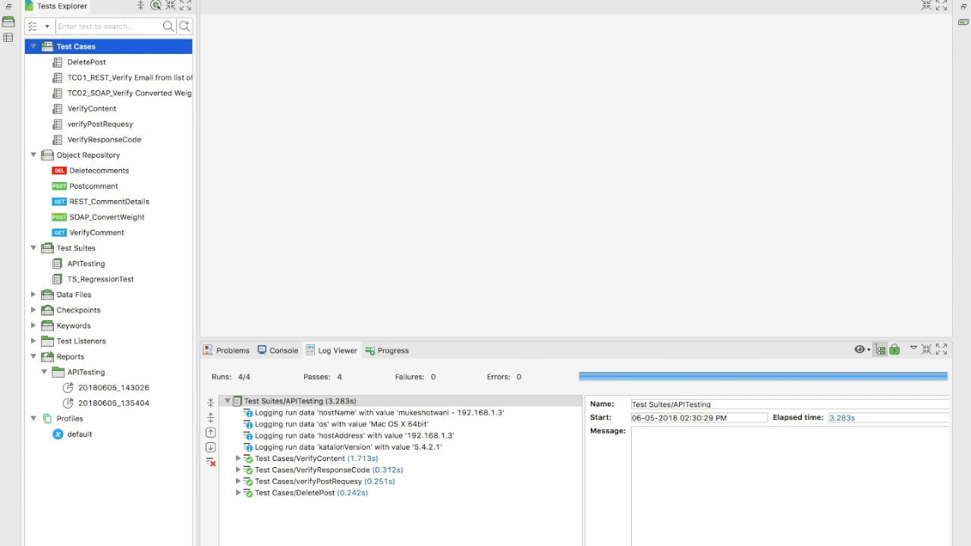
- Collapse the Test Cases, Object Repository, Test Suites, Reports and Profiles folders in Tests Explorer
left_click(32, 47)
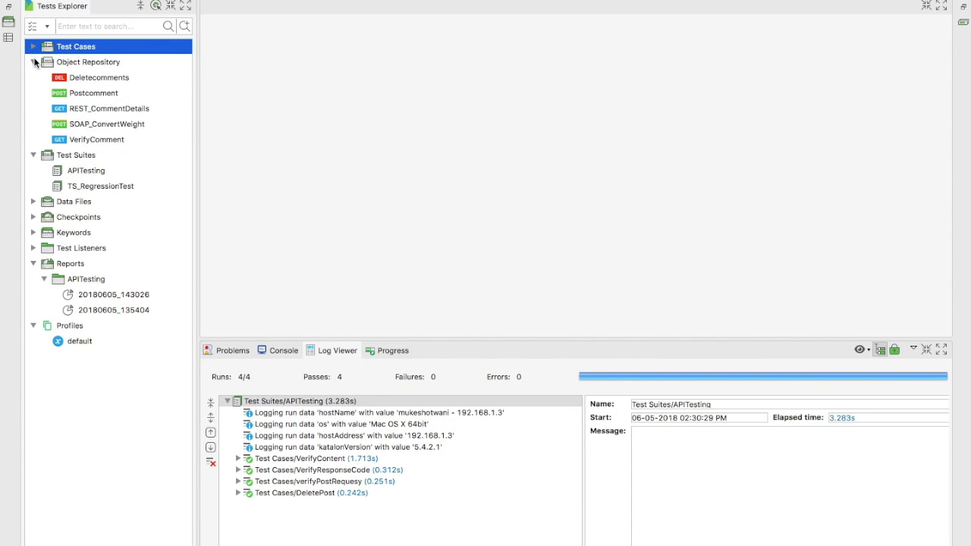
left_click(33, 63)
left_click(33, 78)
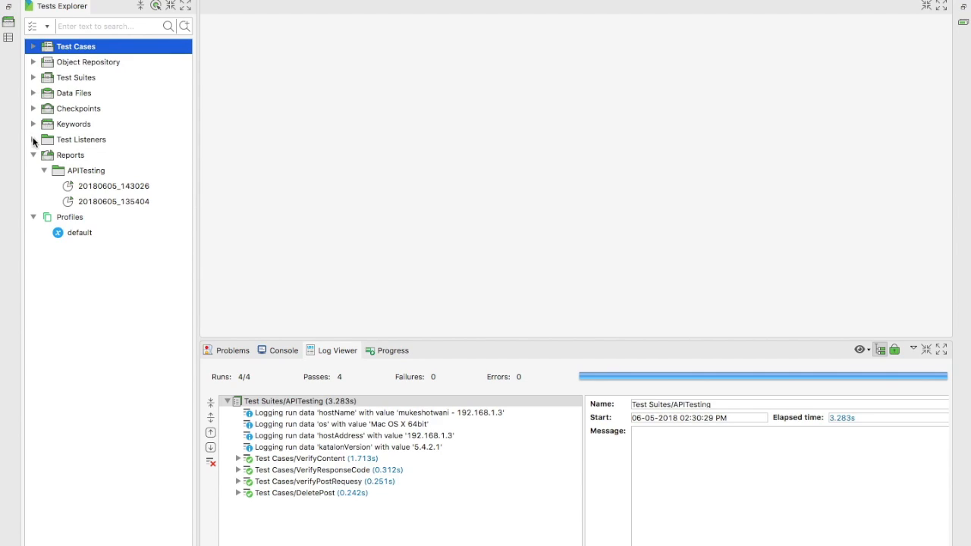
left_click(32, 155)
left_click(33, 170)
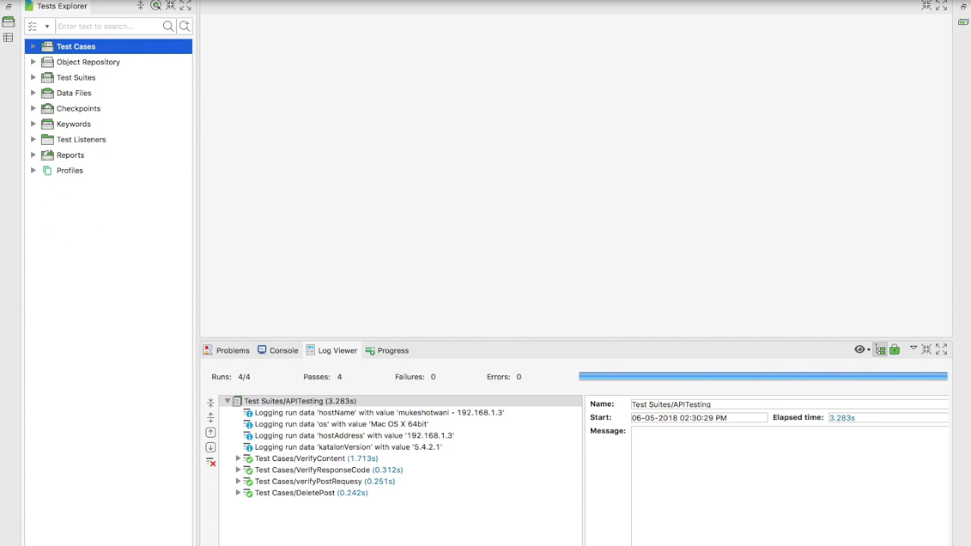
- Open Project Settings at Integration > Katalon Analytics
left_click(267, 0)
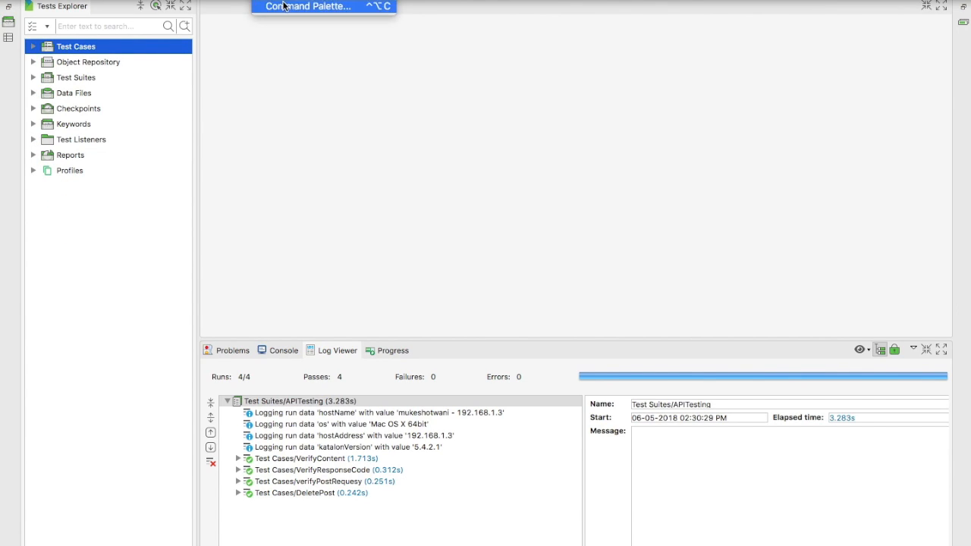
mouse_move(230, 0)
mouse_move(187, 0)
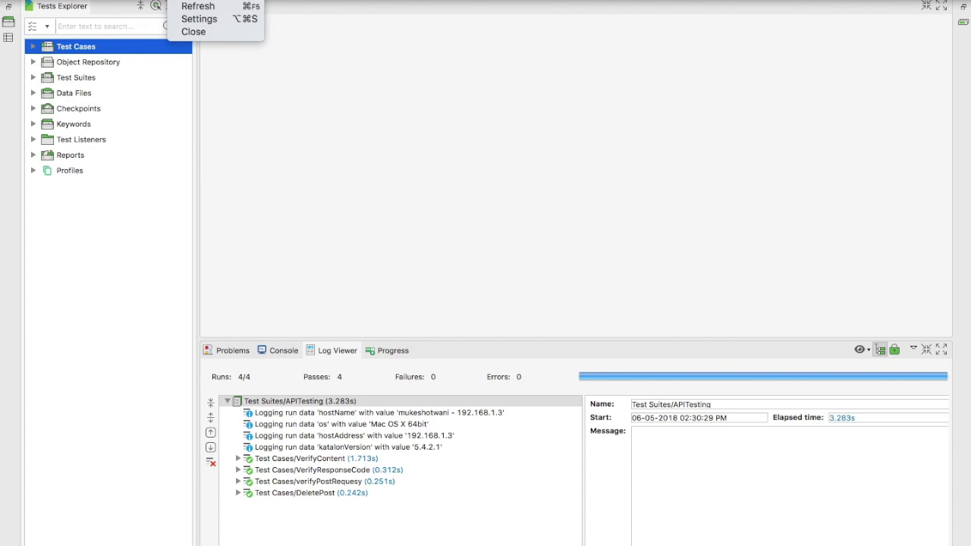
left_click(199, 19)
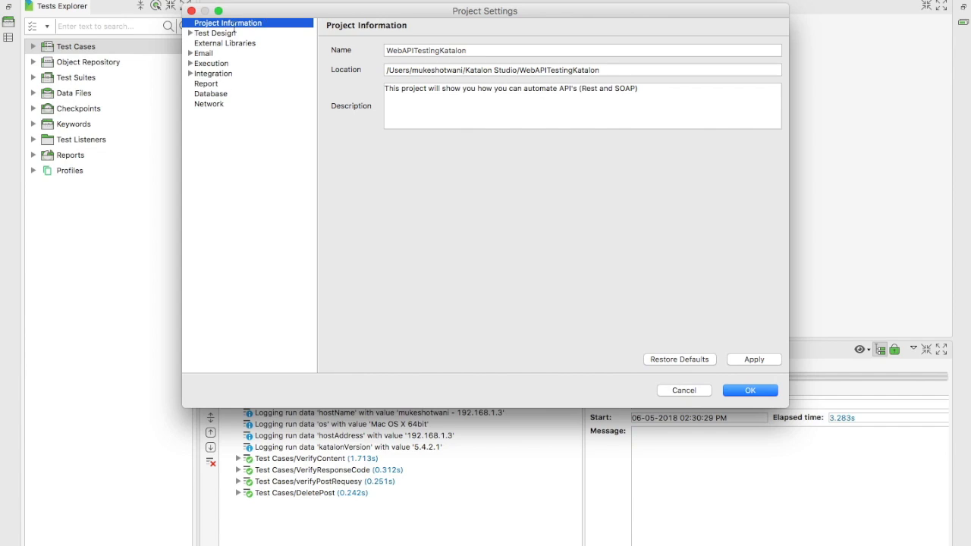
left_click(213, 73)
left_click(190, 74)
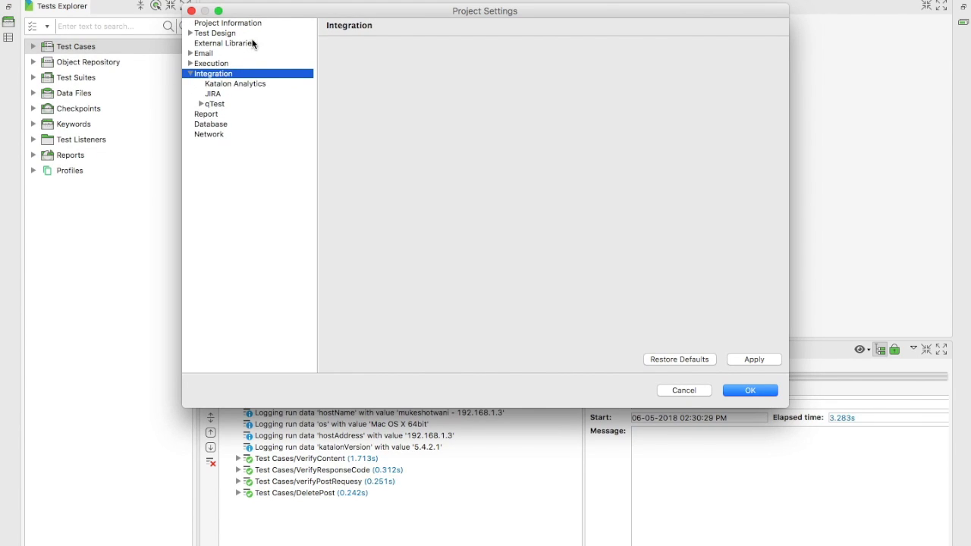
left_click(232, 85)
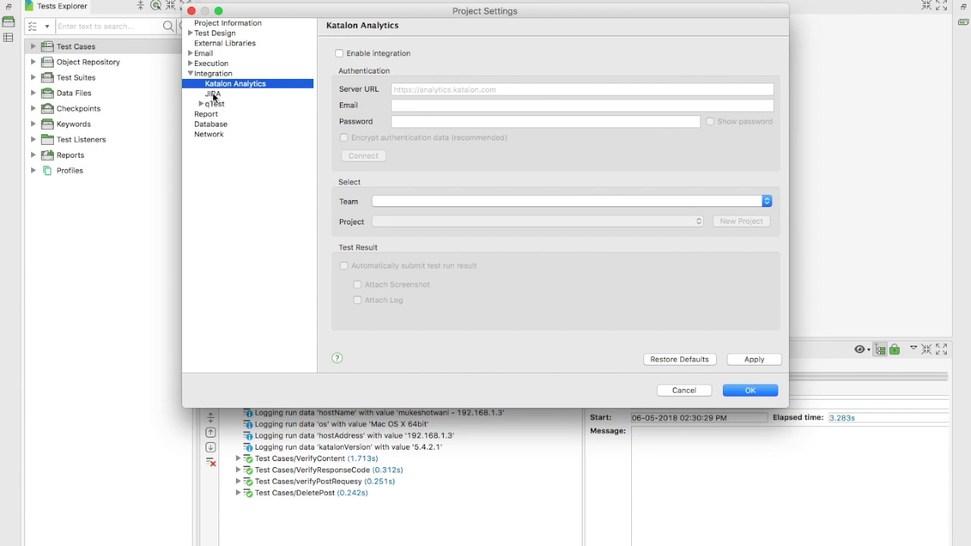
- Look over the JIRA and qTest integration pages, then tick Enable integration for Katalon Analytics
left_click(213, 94)
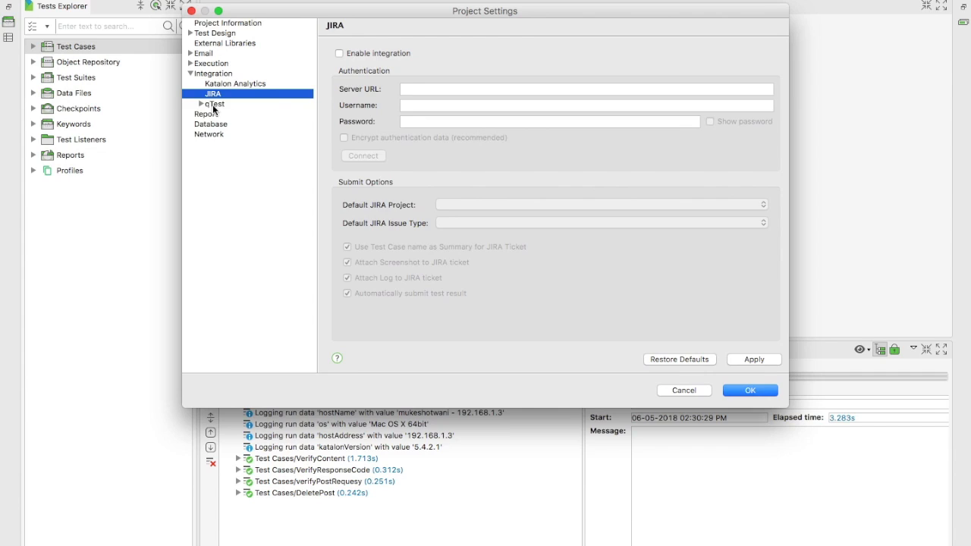
left_click(211, 106)
left_click(202, 104)
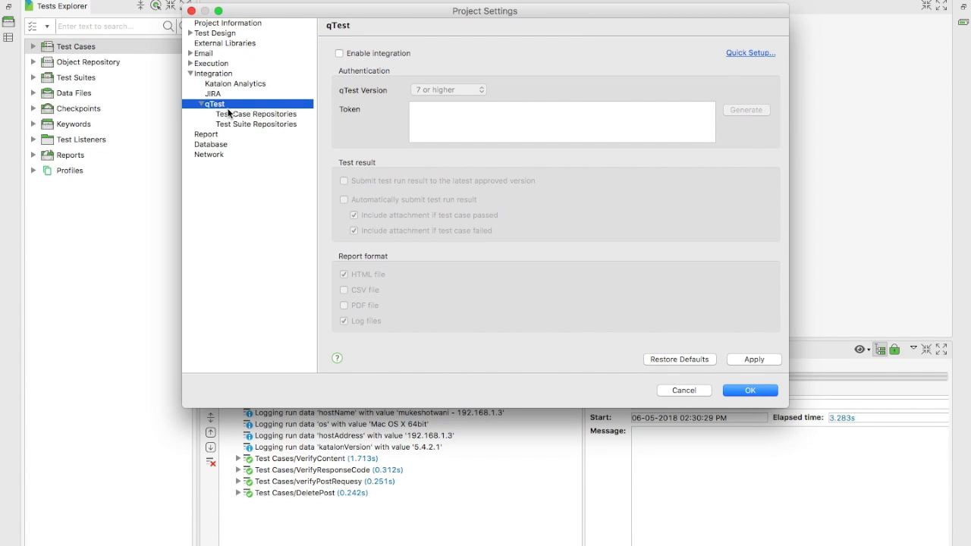
left_click(229, 113)
left_click(217, 94)
left_click(235, 84)
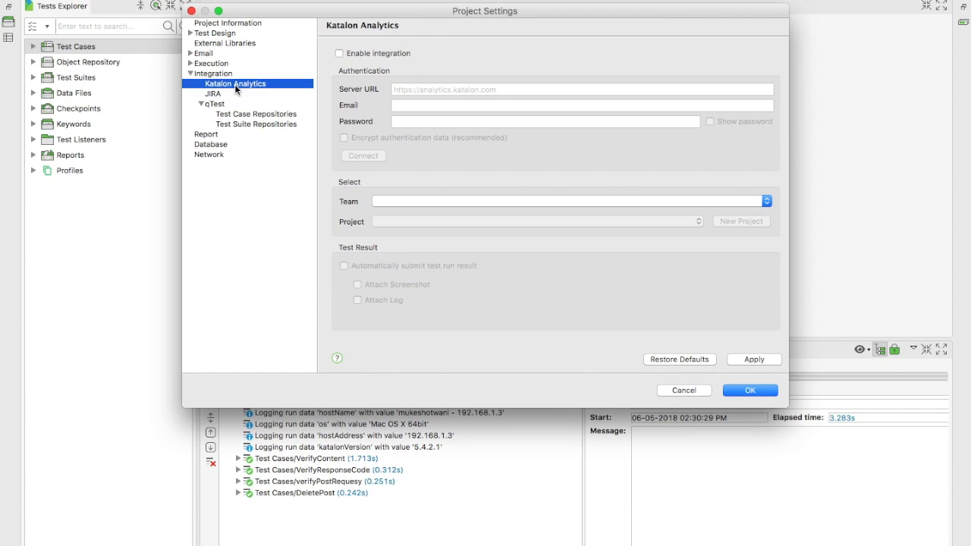
left_click(388, 54)
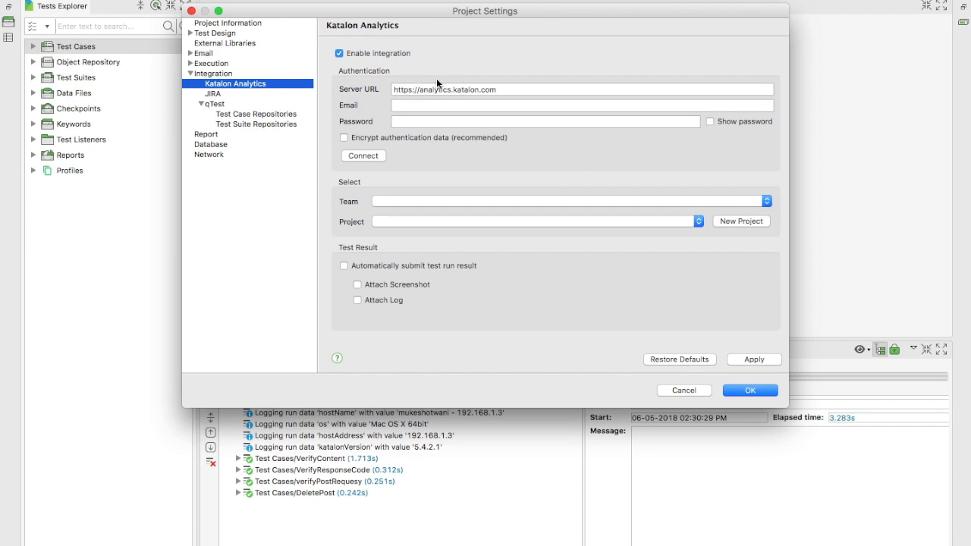
- Confirm in the browser which Katalon Analytics account is signed in before filling the credentials
left_click(509, 92)
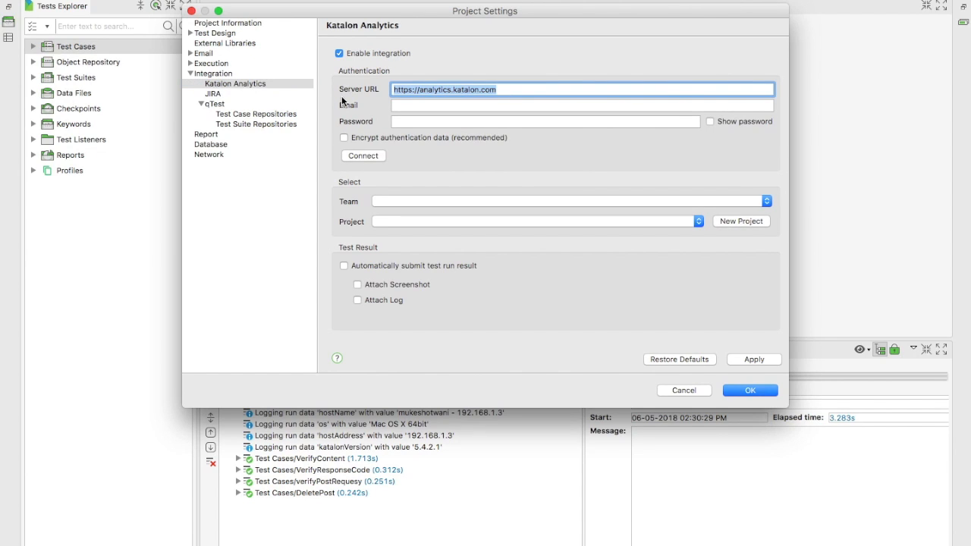
left_click(405, 105)
key("super+Tab")
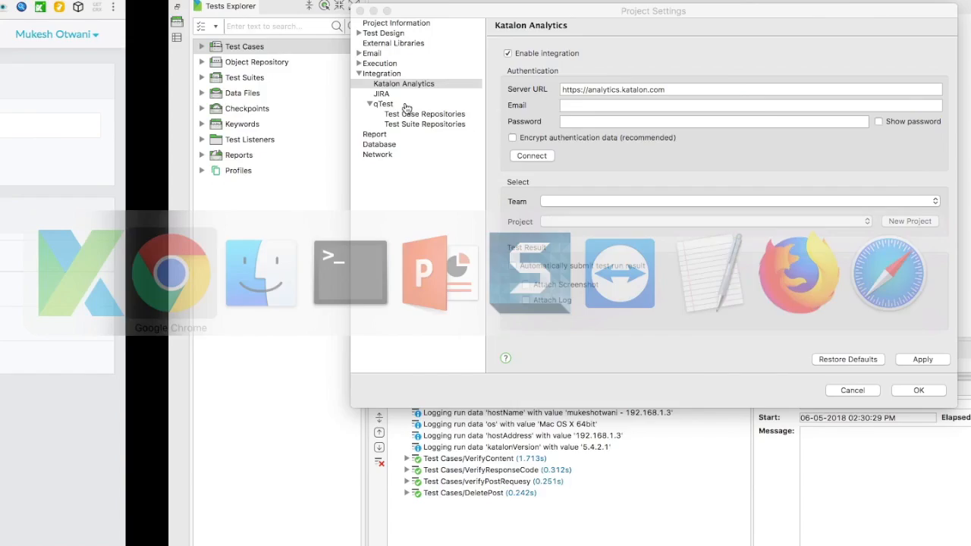
left_click(907, 36)
left_click(733, 67)
key("super+Tab")
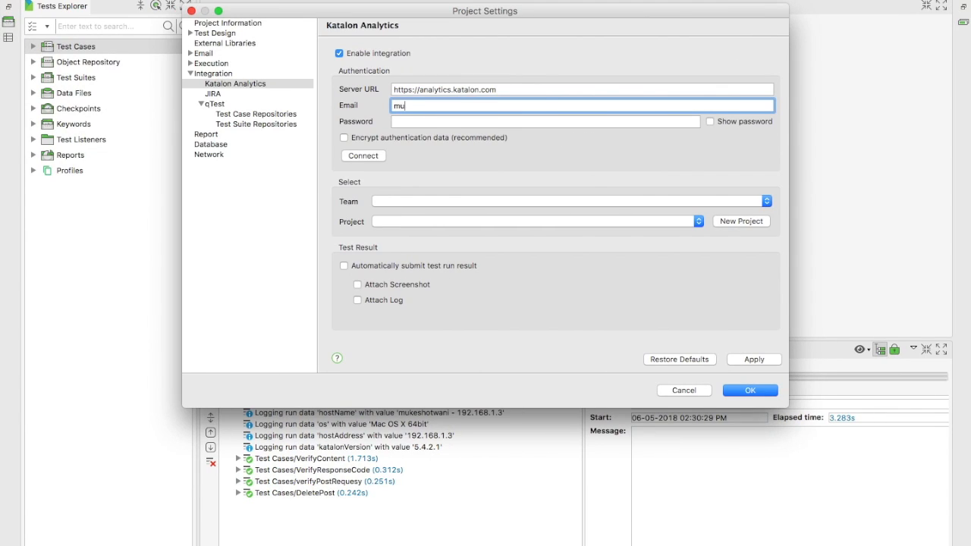
- Enter the account e-mail and password, leave encryption off, and connect to Katalon Analytics
key("Tab")
type("1234567890")
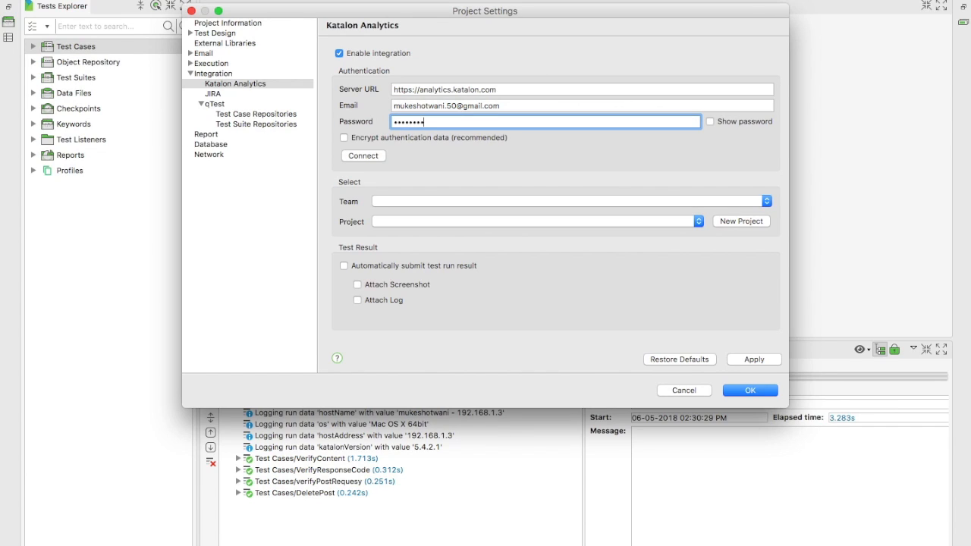
left_click(390, 139)
left_click(388, 140)
left_click(363, 156)
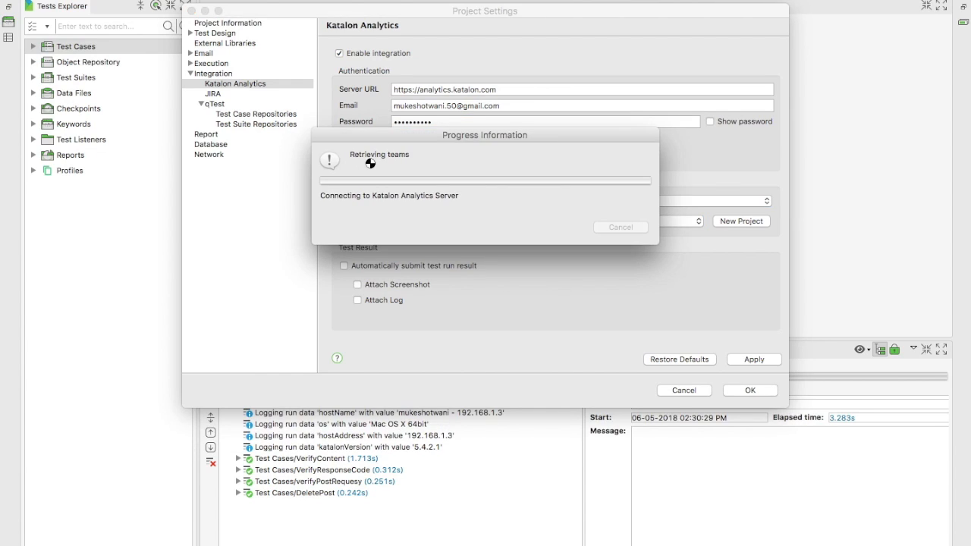
left_click_drag(450, 133, 354, 226)
left_click_drag(441, 131, 232, 303)
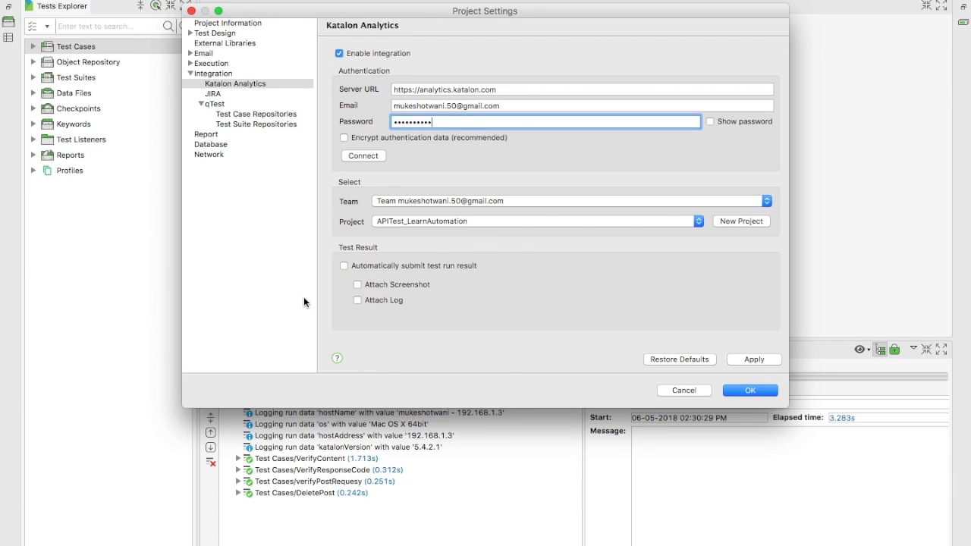
- Keep APITest_LearnAutomation as the linked project and select the analytics team
left_click(683, 221)
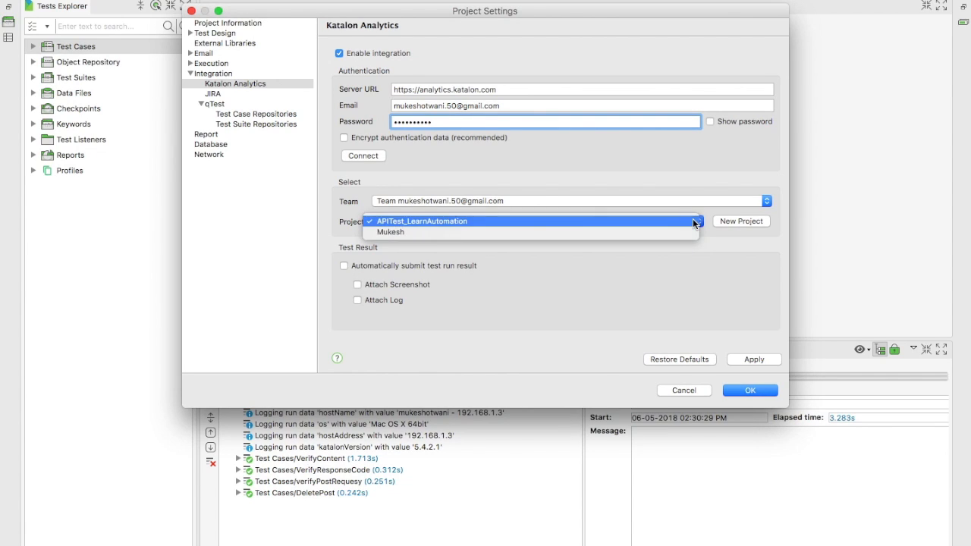
left_click(672, 265)
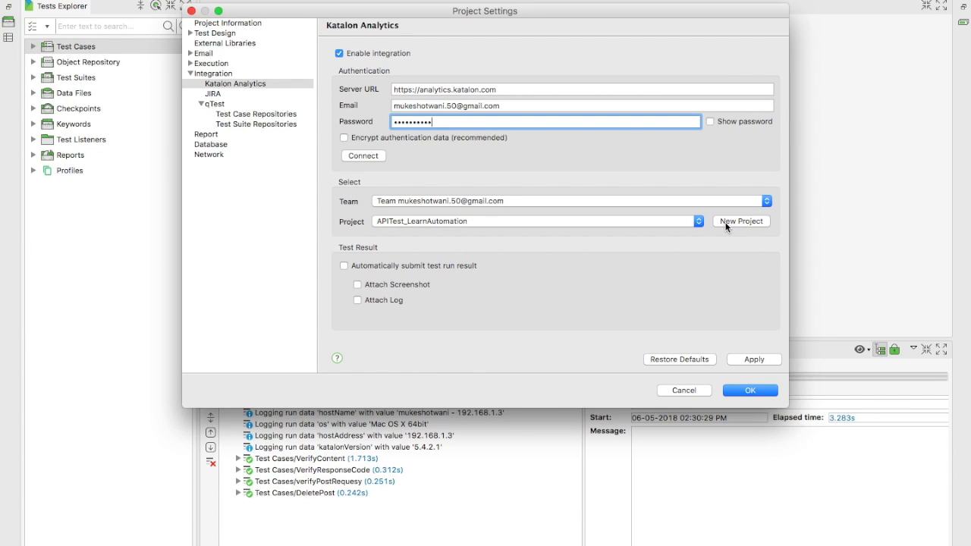
left_click(698, 220)
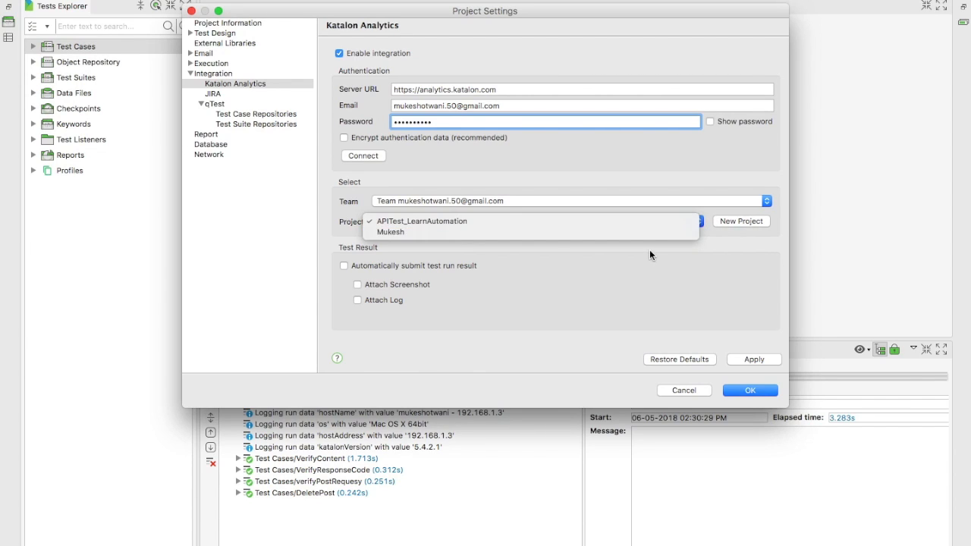
left_click(599, 259)
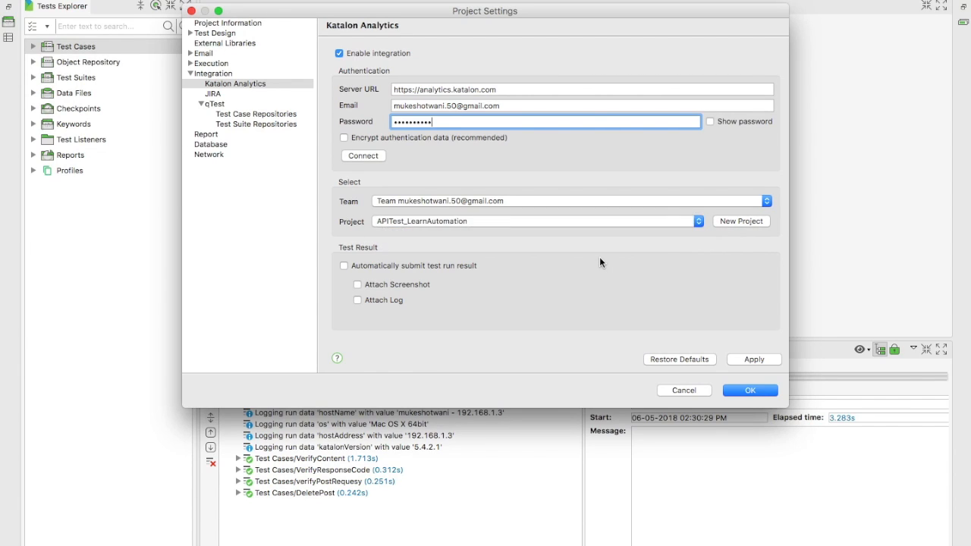
left_click(766, 200)
left_click(766, 200)
- Enable automatic result submission with attached screenshots and logs, then save the settings
left_click(344, 266)
left_click(358, 285)
left_click(358, 300)
left_click(734, 390)
key("ctrl+Left")
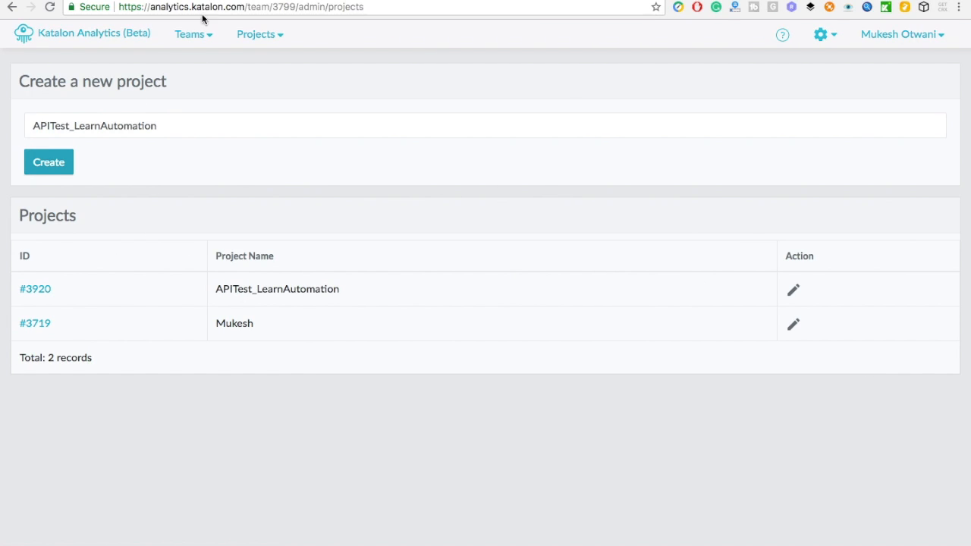
- Reload Katalon Analytics and open the APITest_LearnAutomation dashboard, which lists 0 executions
left_click(245, 35)
left_click(47, 8)
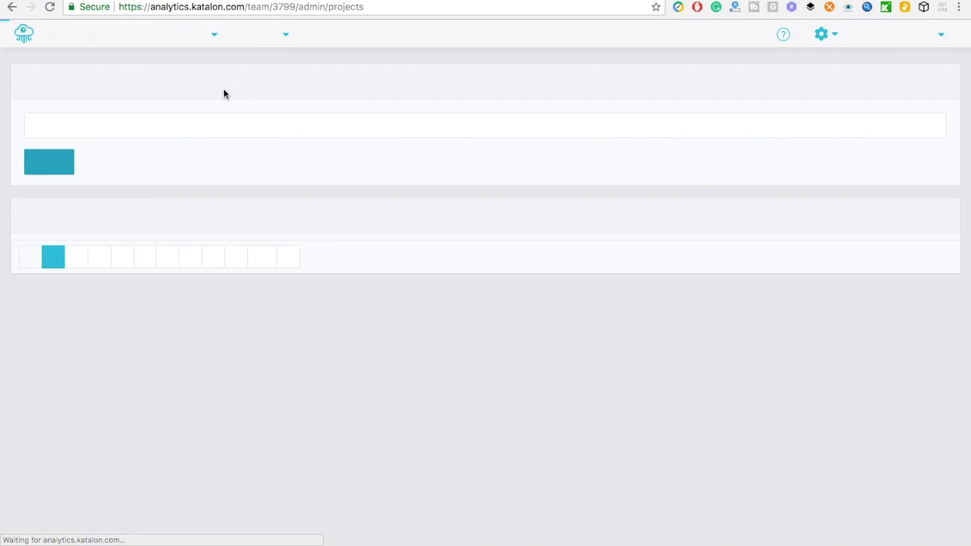
left_click(262, 38)
left_click(268, 67)
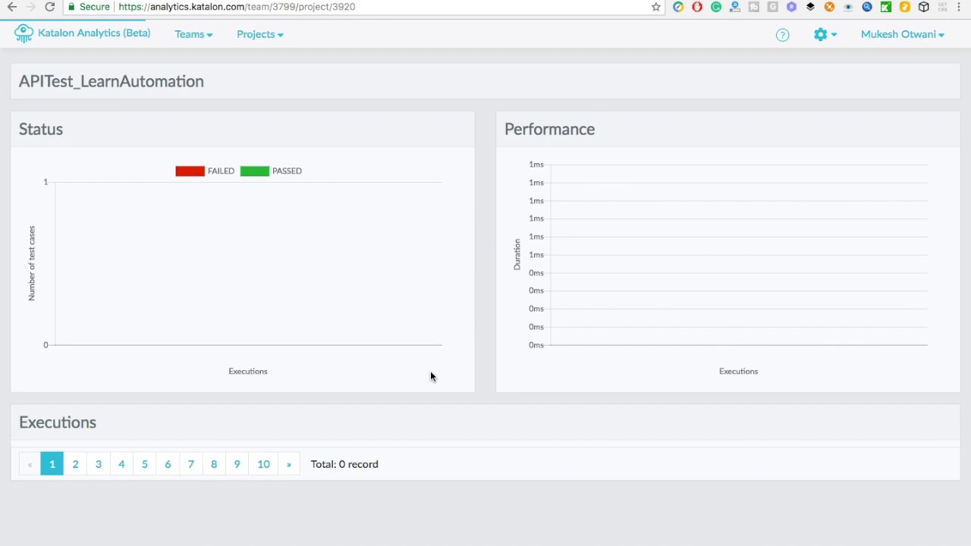
scroll(540, 437, "down", 1)
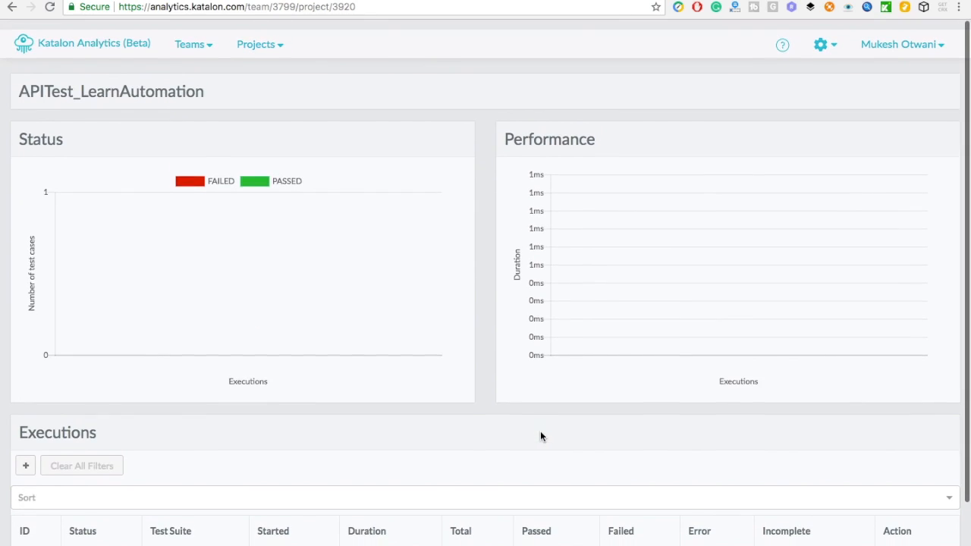
key("ctrl+Right")
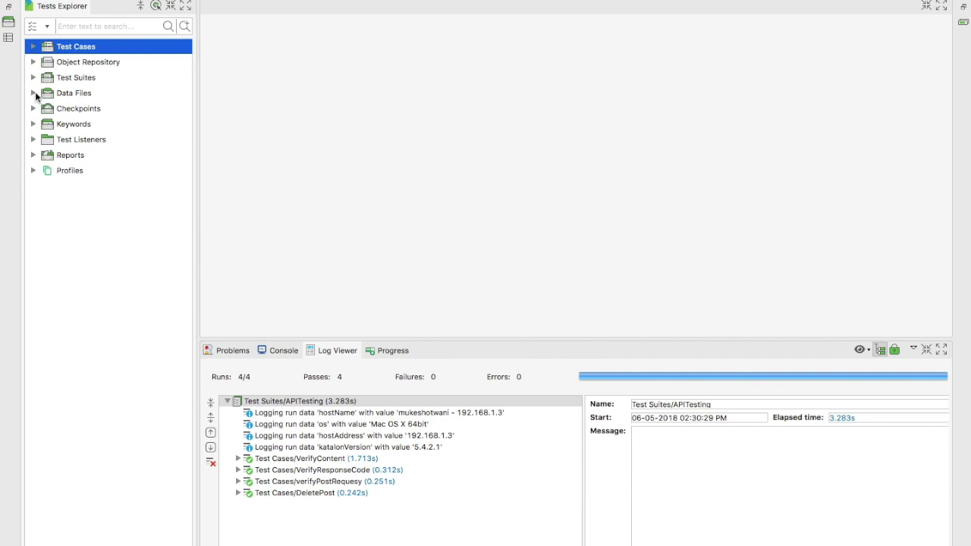
- Run APITesting with DeletePost and verifyPostRequesy excluded, giving VerifyContent and VerifyResponseCode 2/2 passes
left_click(32, 79)
double_click(62, 92)
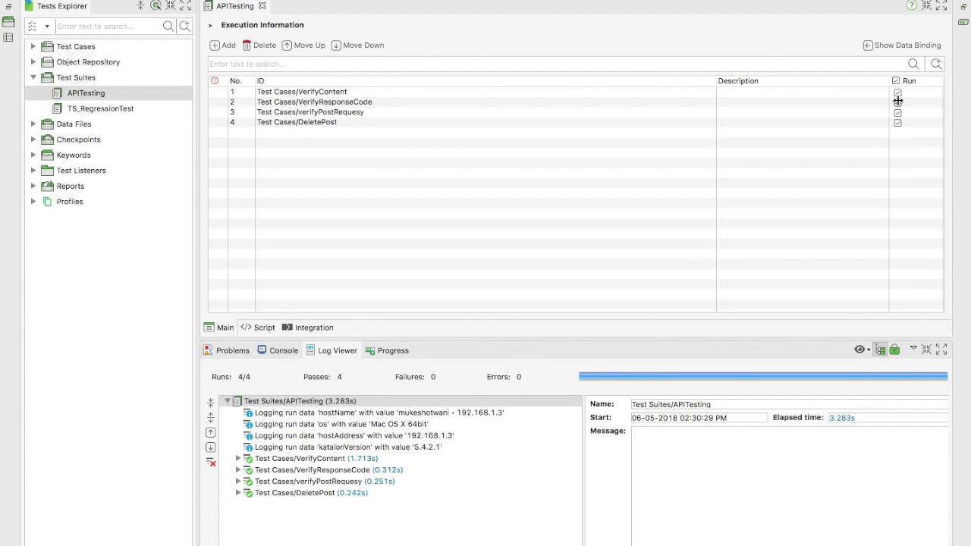
left_click(897, 123)
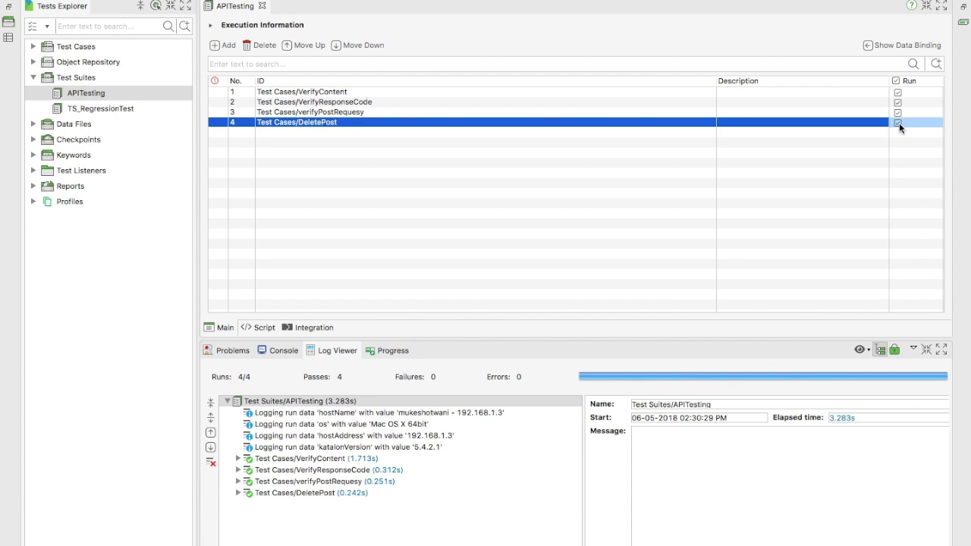
left_click(896, 113)
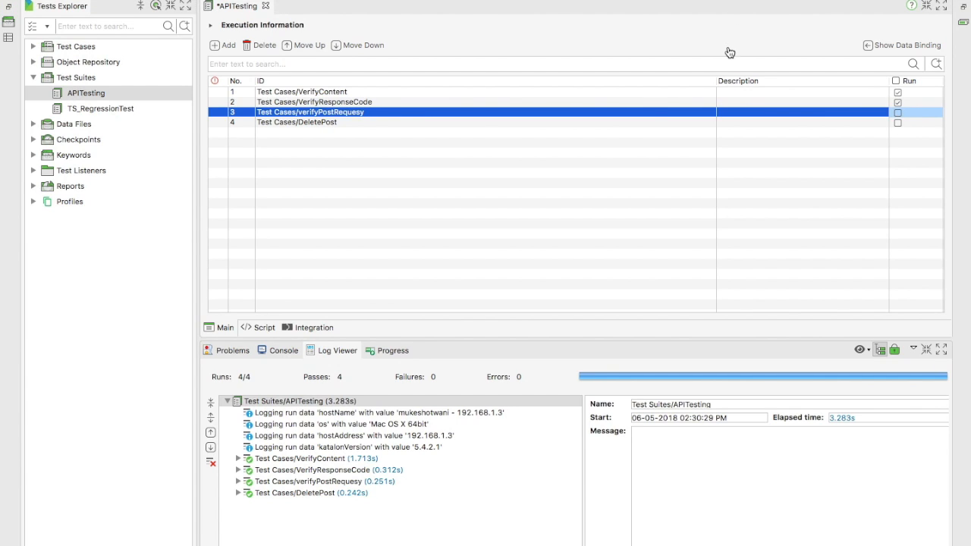
left_click(391, 1)
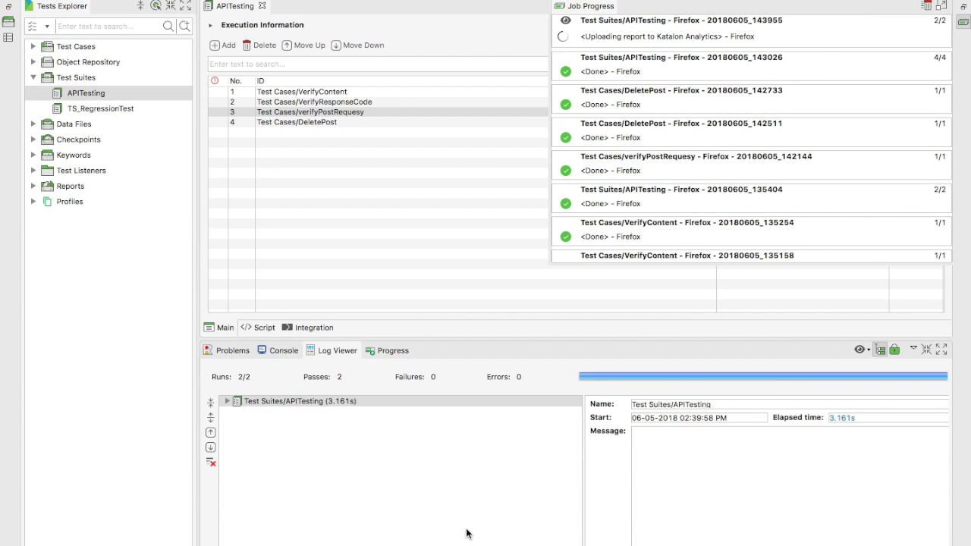
left_click(226, 400)
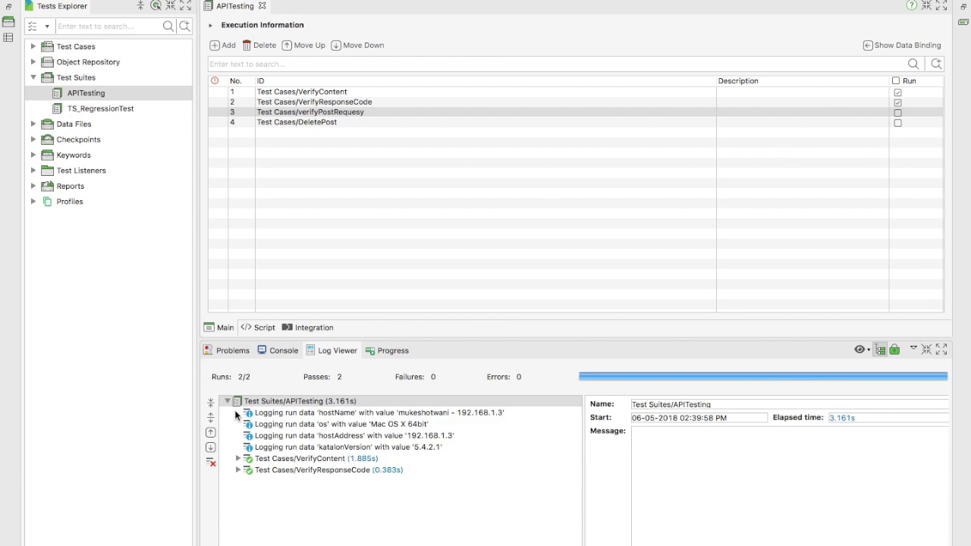
key("ctrl+Left")
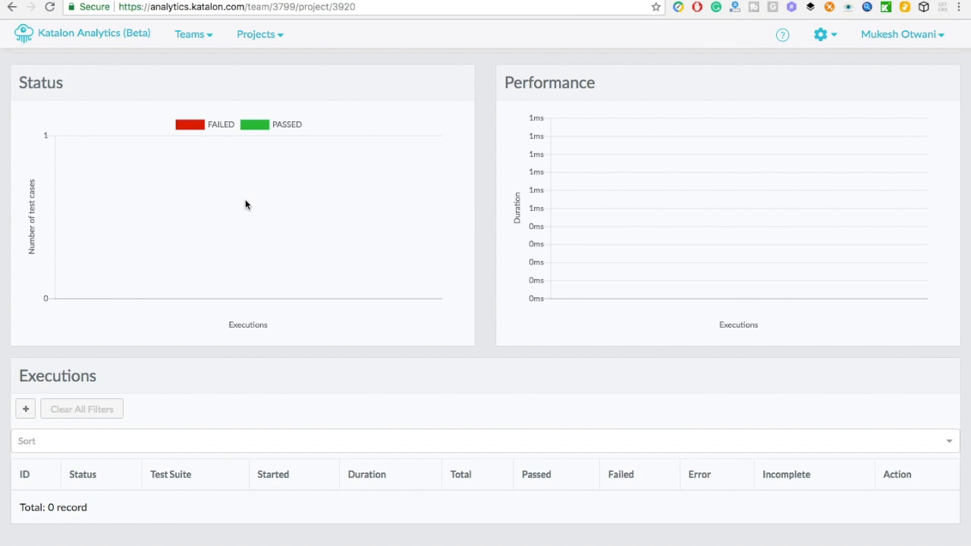
- Reload and reopen the APITest_LearnAutomation dashboard, confirming it still shows 0 records
left_click(52, 9)
left_click(49, 9)
left_click(258, 35)
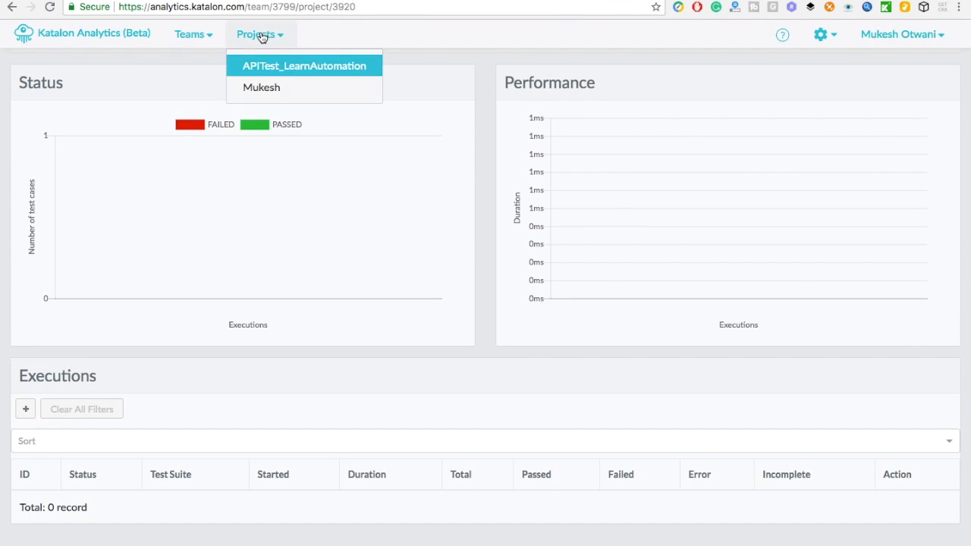
left_click(322, 68)
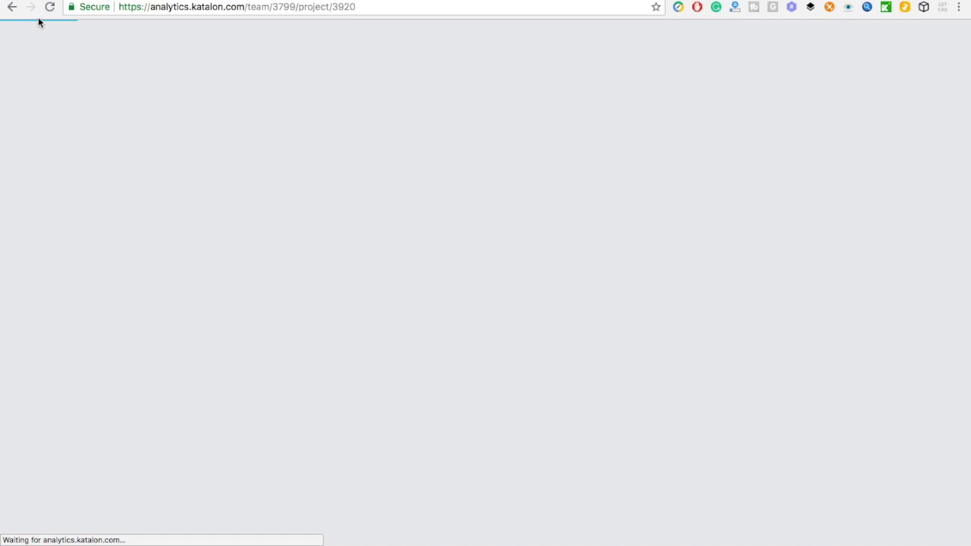
scroll(334, 487, "down", 2)
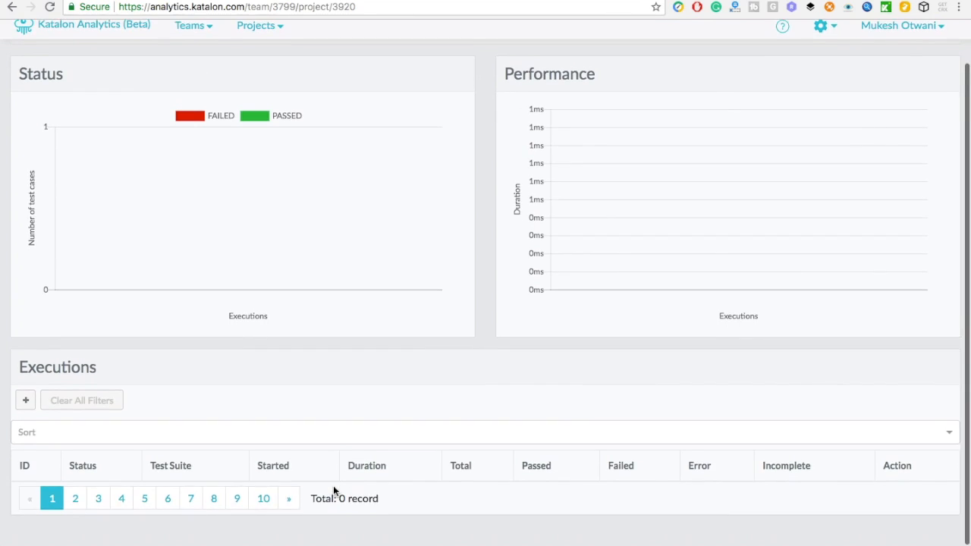
key("super+Tab")
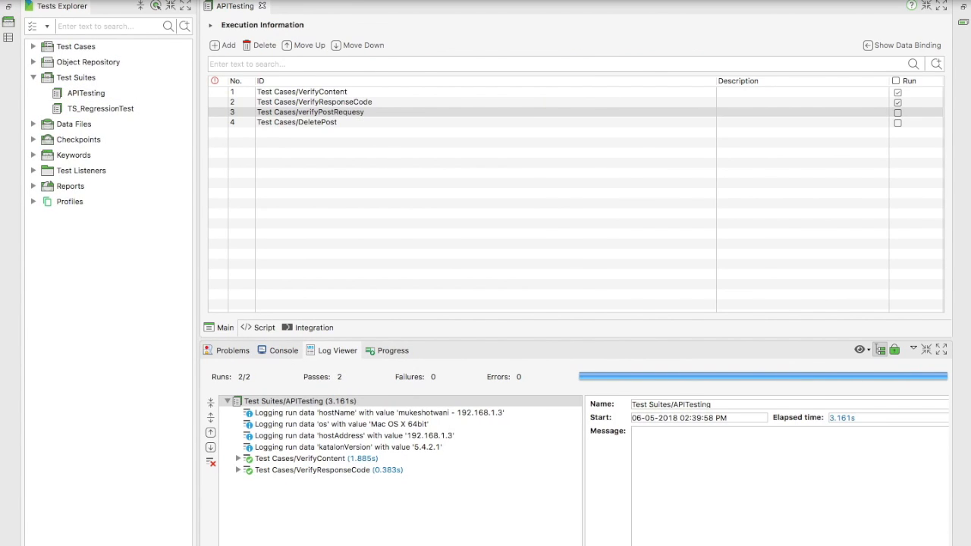
- Reopen Project Settings at Integration > Katalon Analytics
left_click(267, 1)
mouse_move(189, 1)
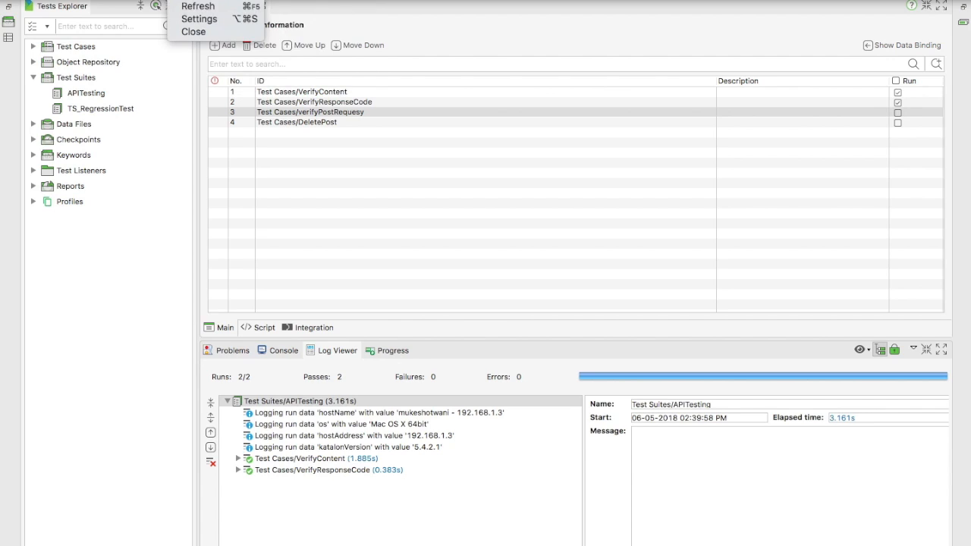
left_click(196, 19)
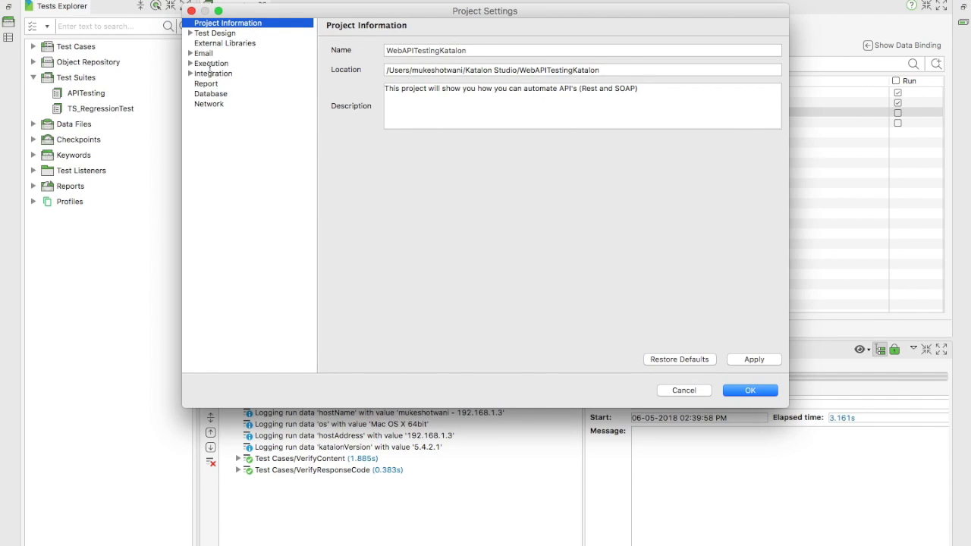
left_click(214, 73)
left_click(191, 75)
left_click(214, 85)
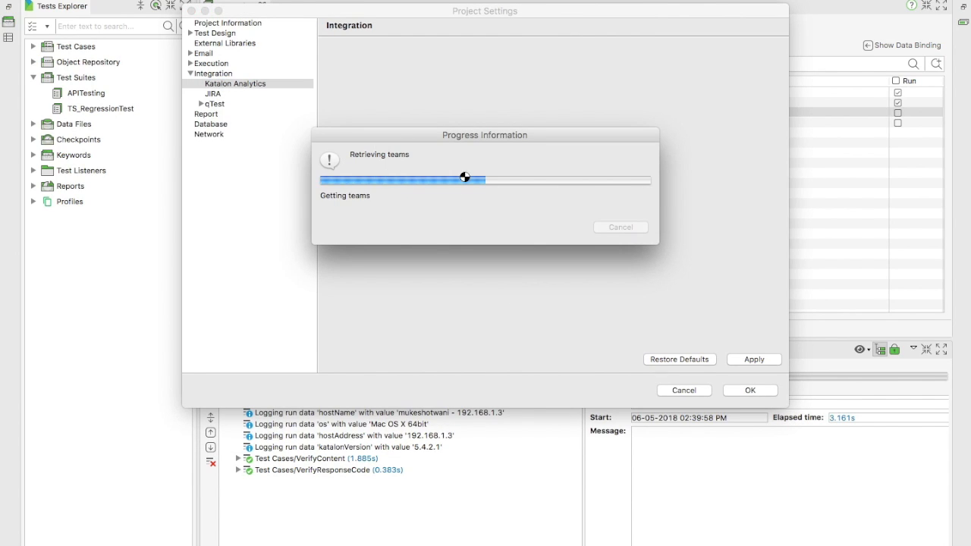
left_click_drag(423, 138, 314, 202)
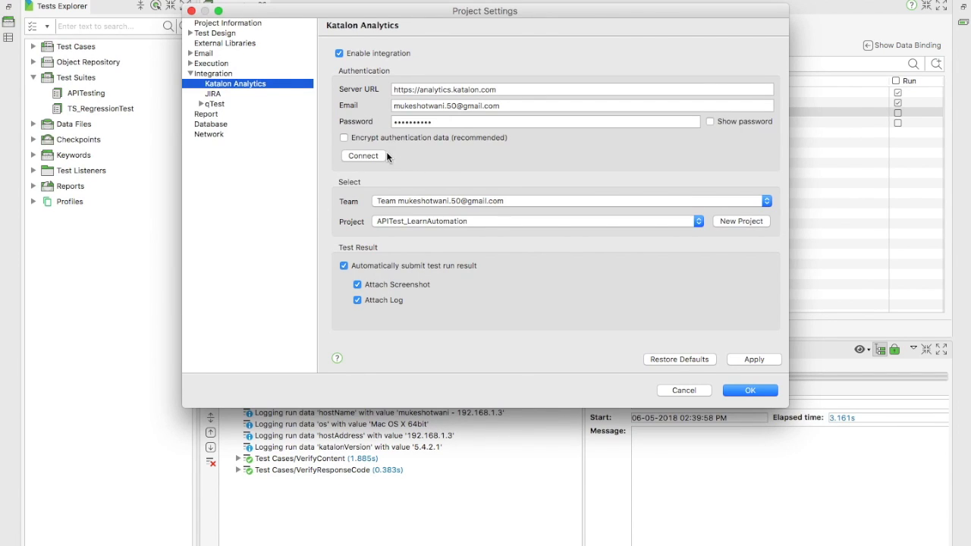
- Encrypt the authentication data, correct the dot in the account e-mail, reconnect, and save the settings
left_click(384, 138)
left_click(447, 107)
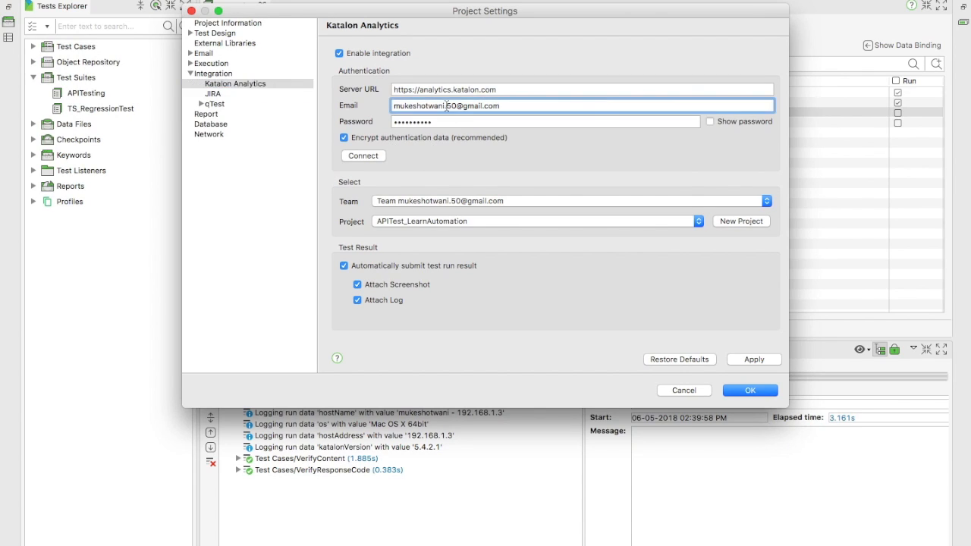
key("BackSpace")
type(".")
left_click(352, 156)
left_click(756, 360)
left_click(759, 394)
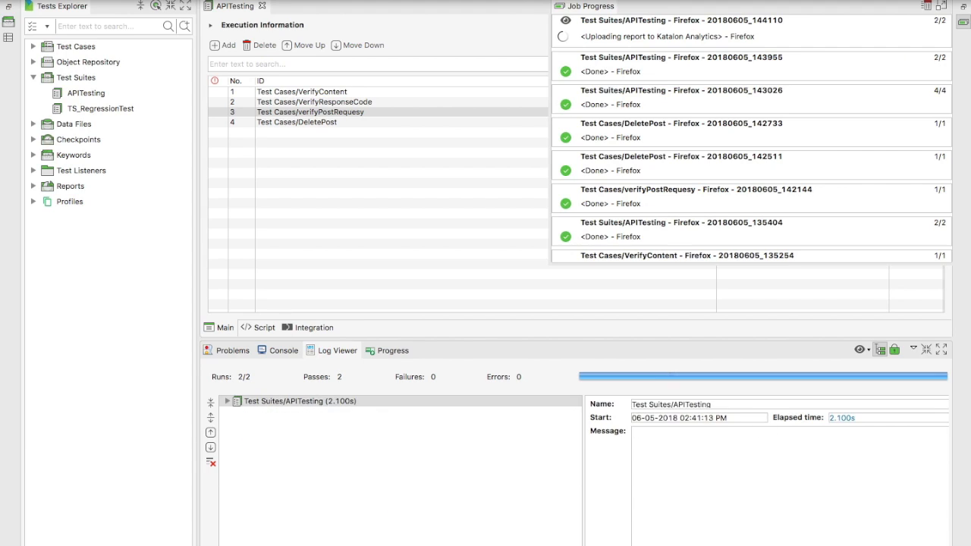
- Reload the Katalon Analytics dashboard and open the uploaded APITesting execution's details
key("super+Tab")
left_click(46, 8)
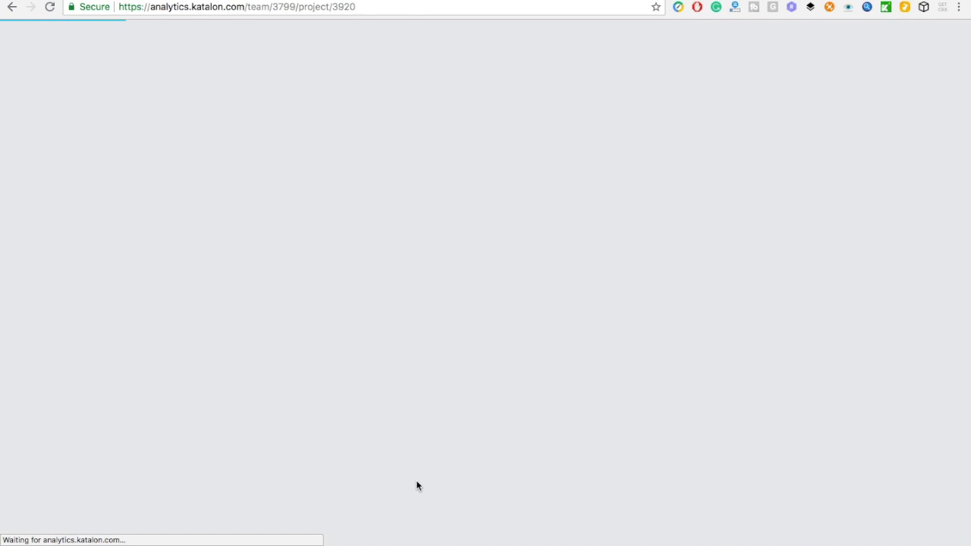
scroll(417, 486, "down", 3)
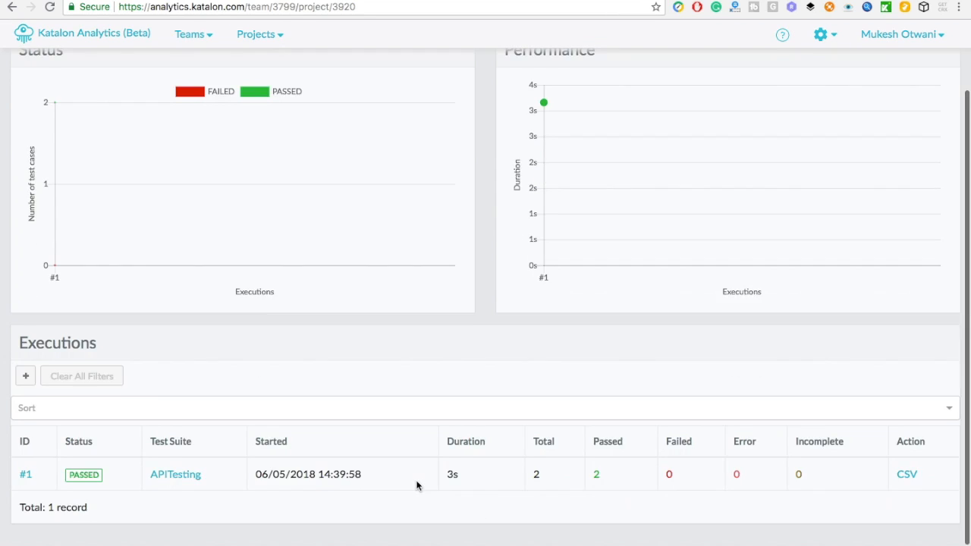
left_click(174, 476)
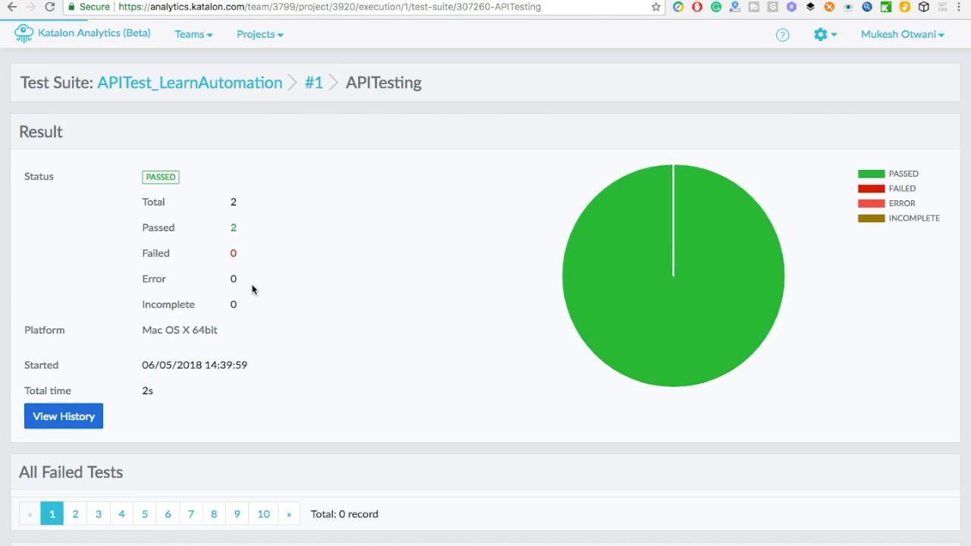
scroll(387, 322, "down", 4)
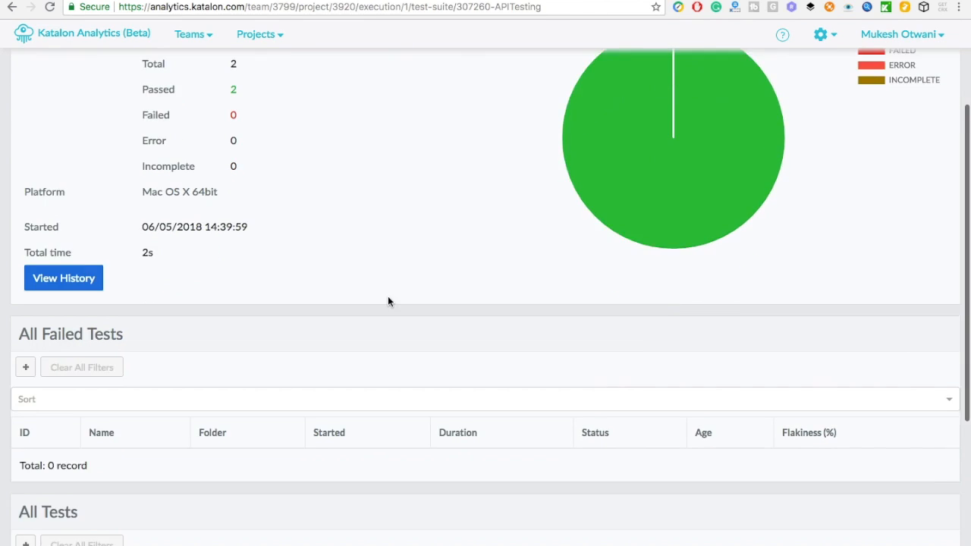
scroll(388, 296, "down", 2)
scroll(389, 286, "down", 3)
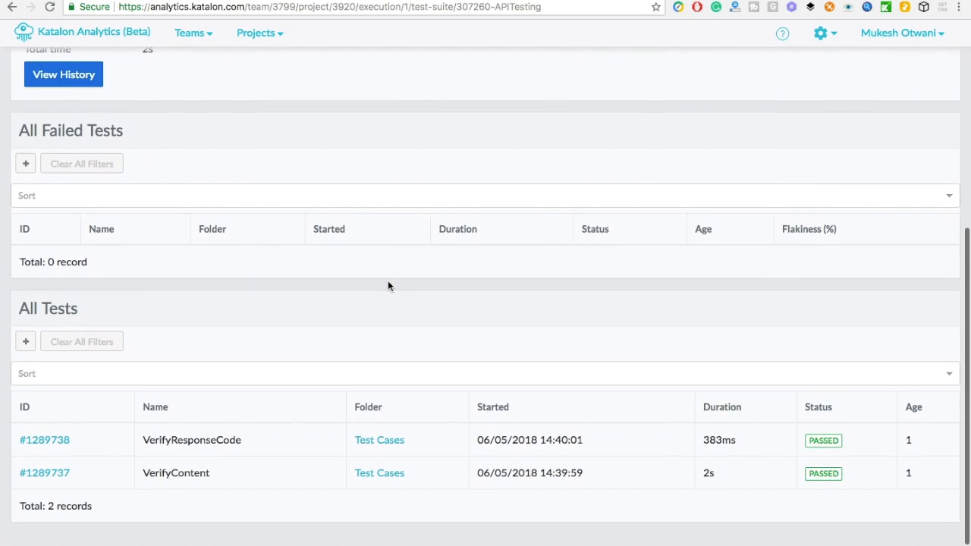
scroll(388, 285, "up", 3)
scroll(330, 182, "up", 3)
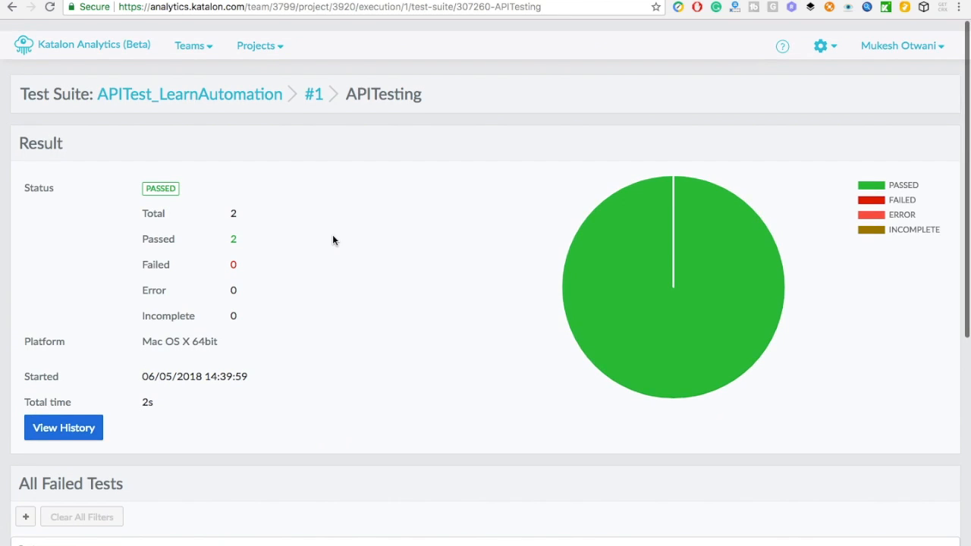
scroll(274, 326, "down", 4)
- View the APITesting suite history listing run #307260 as PASSED with 2 of 2 tests
left_click(74, 201)
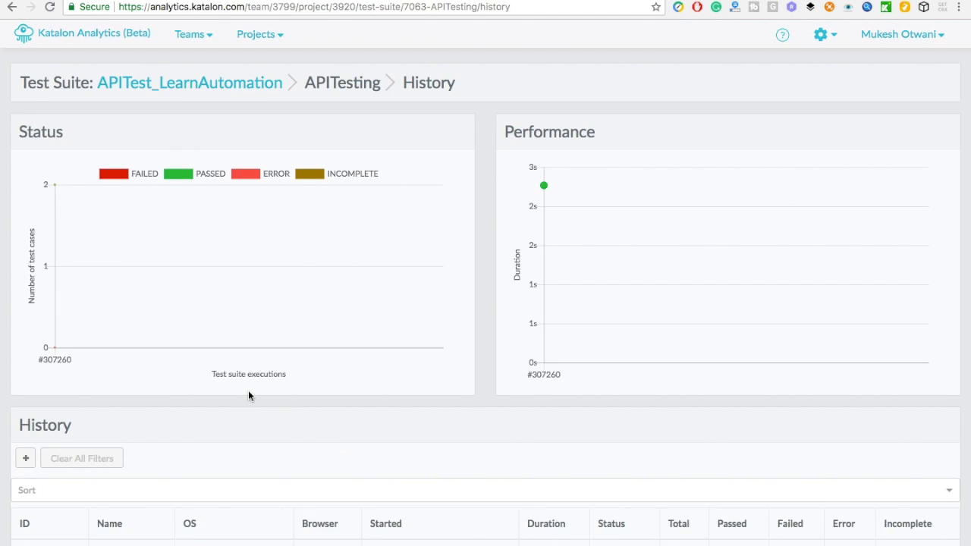
scroll(249, 390, "down", 2)
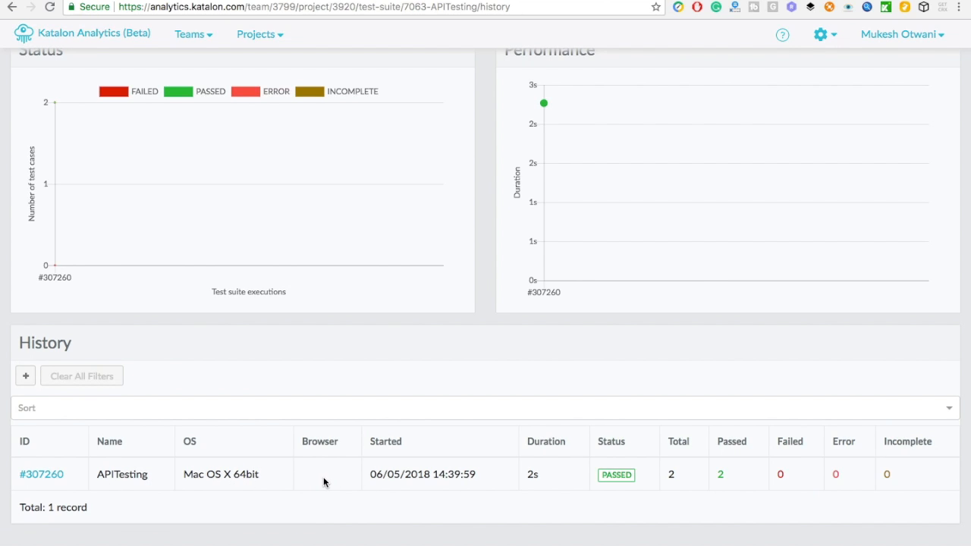
scroll(351, 368, "up", 2)
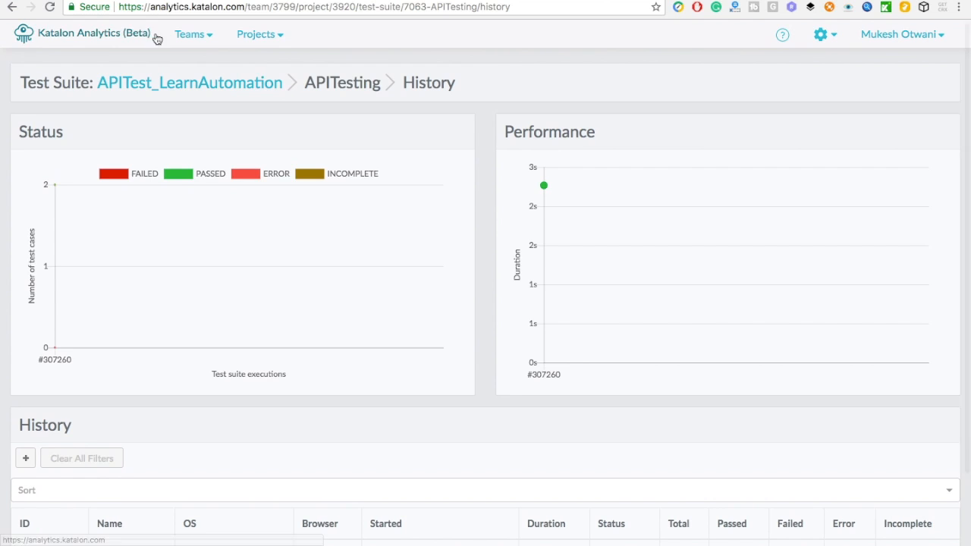
scroll(183, 352, "down", 2)
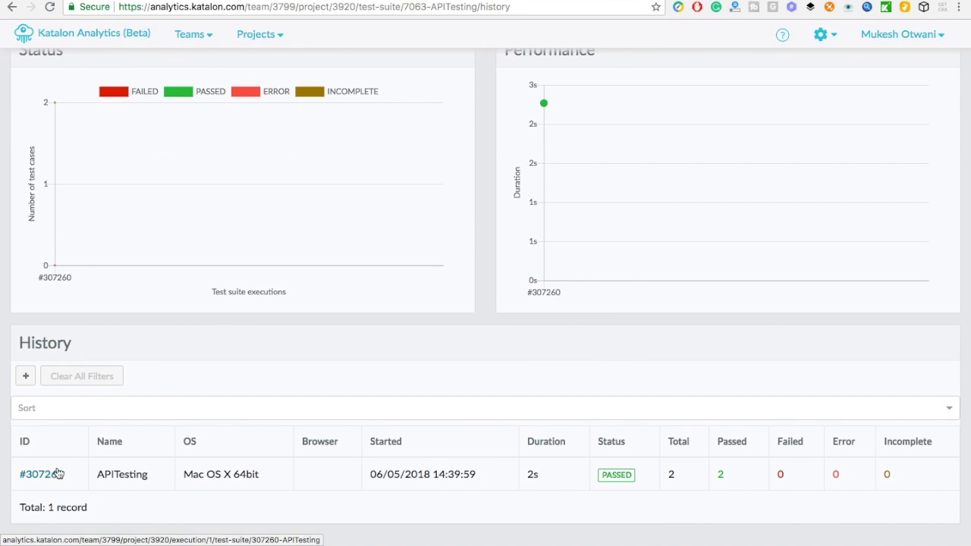
- Review the test results of run #307260
left_click(48, 473)
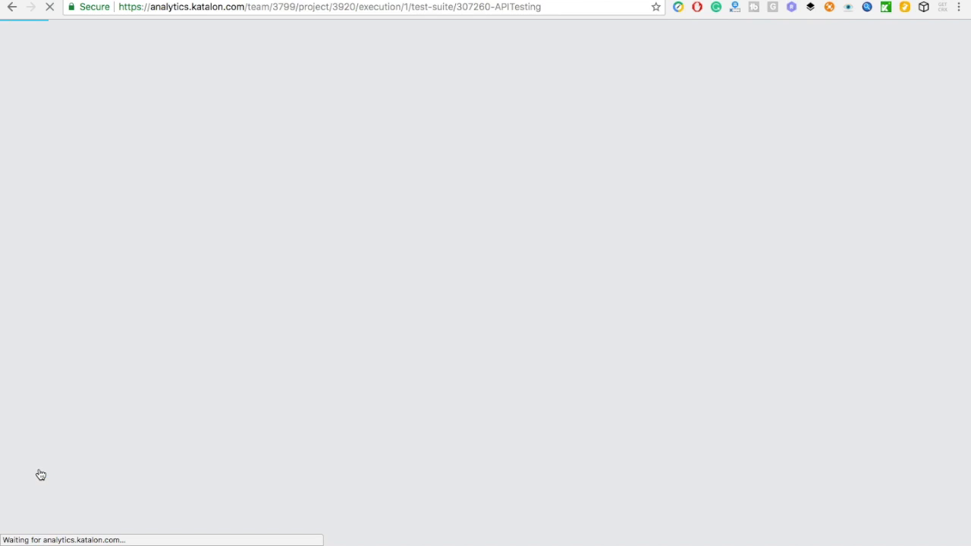
scroll(331, 400, "down", 5)
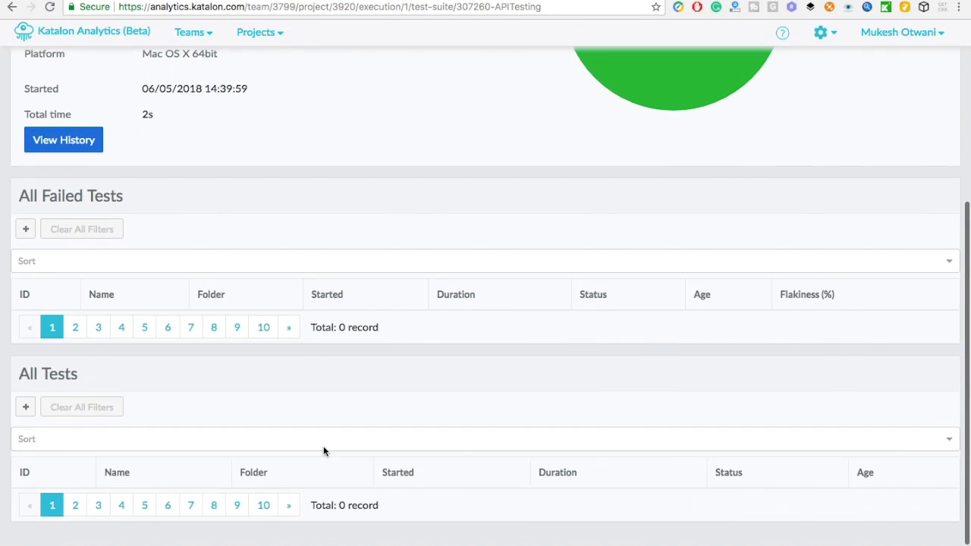
scroll(307, 403, "down", 2)
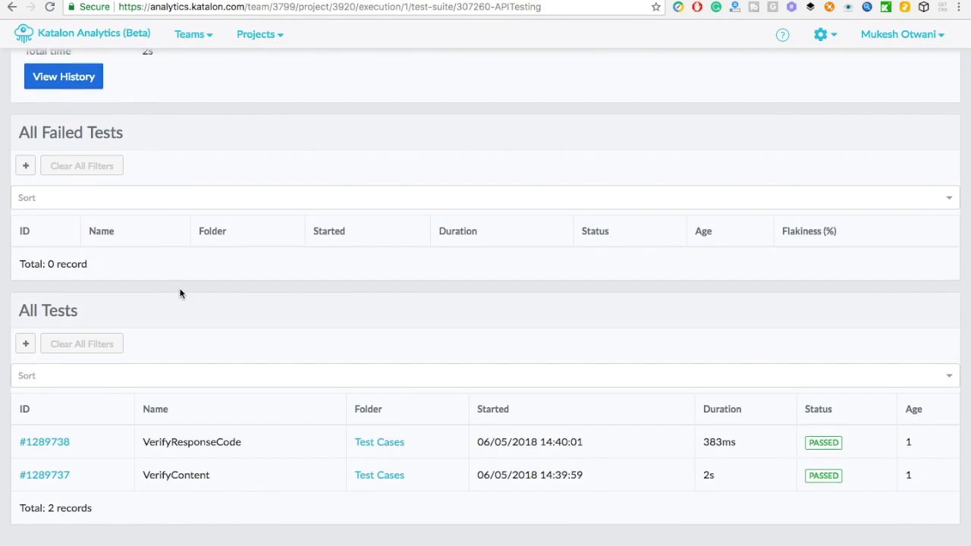
scroll(180, 293, "up", 2)
scroll(180, 293, "up", 4)
scroll(180, 293, "down", 5)
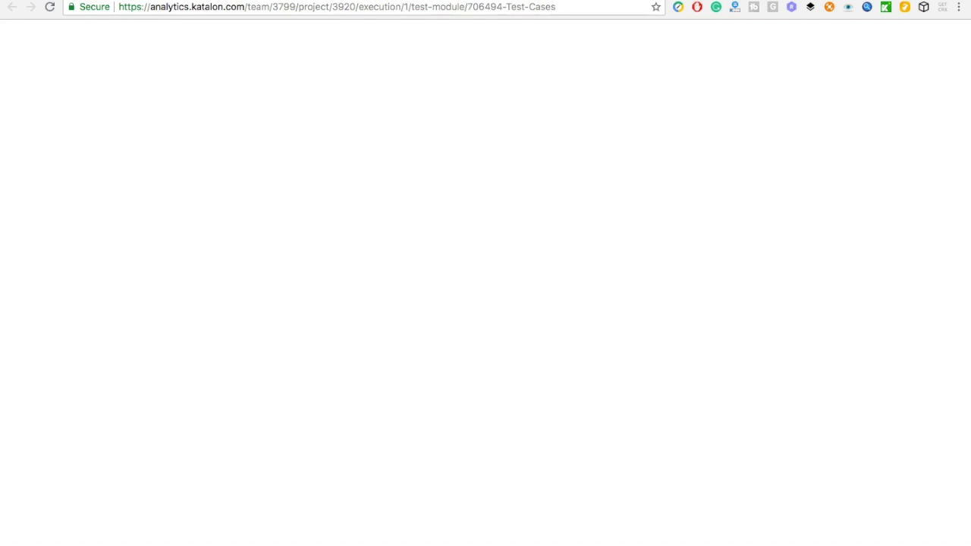
scroll(582, 357, "down", 5)
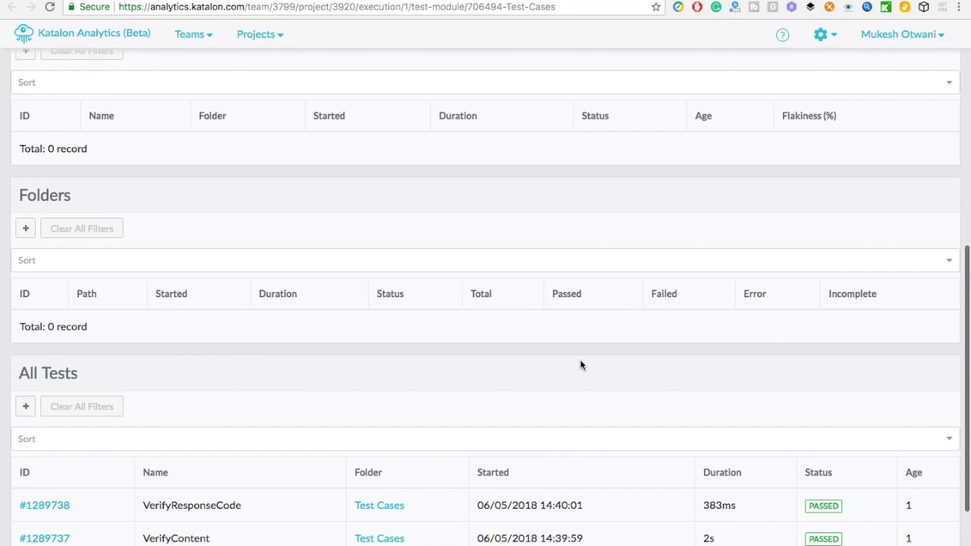
scroll(570, 387, "down", 1)
scroll(569, 383, "up", 10)
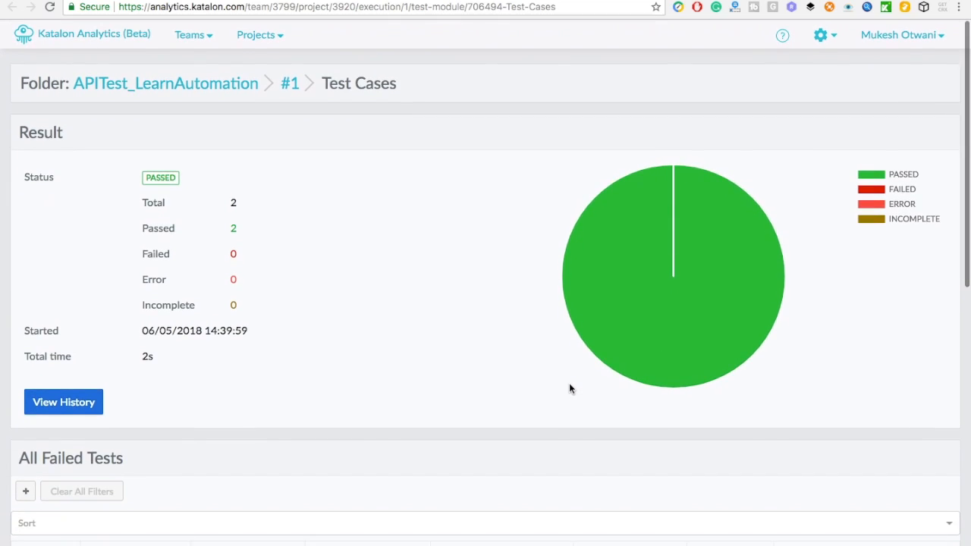
scroll(569, 386, "down", 10)
scroll(569, 386, "up", 10)
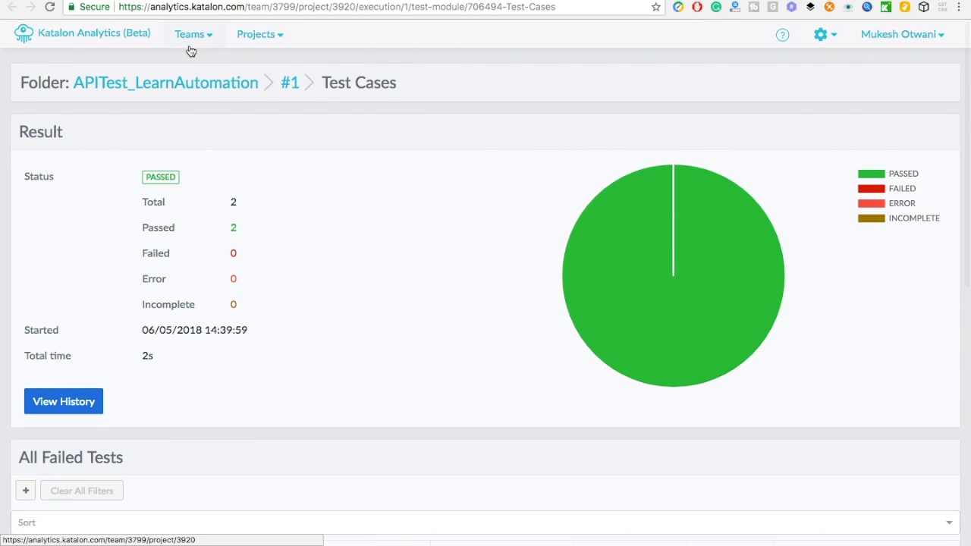
- Go back through execution #1's overview to the APITest_LearnAutomation project executions list
left_click(284, 88)
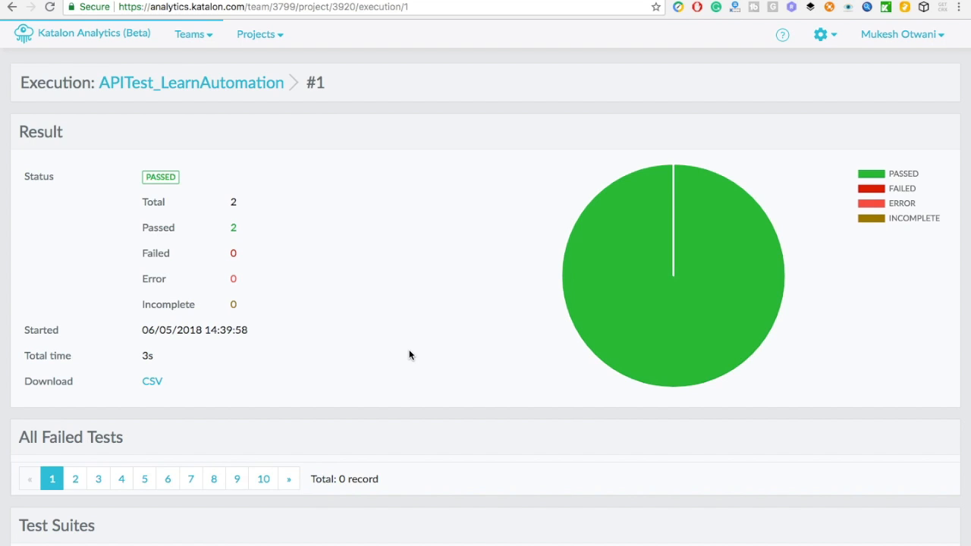
scroll(410, 354, "down", 10)
scroll(403, 429, "up", 7)
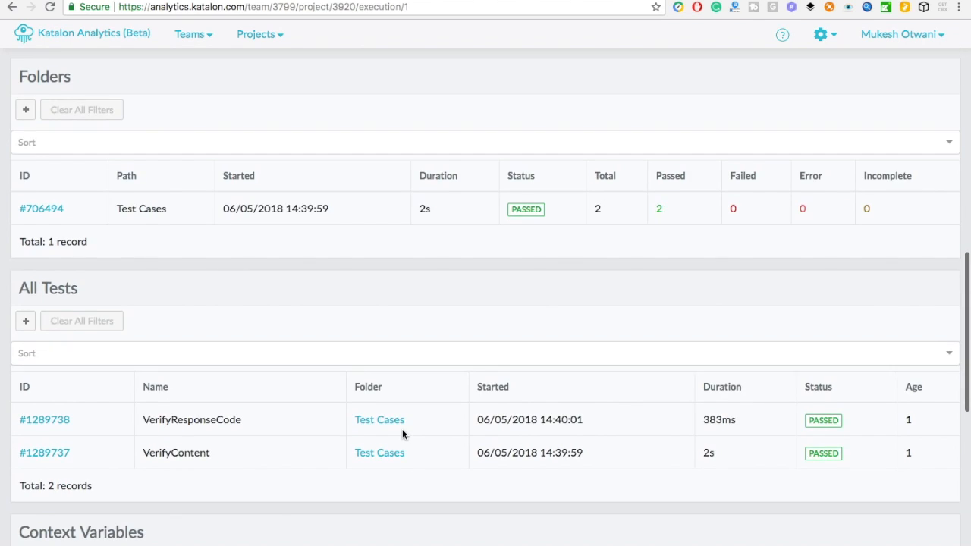
scroll(402, 429, "up", 2)
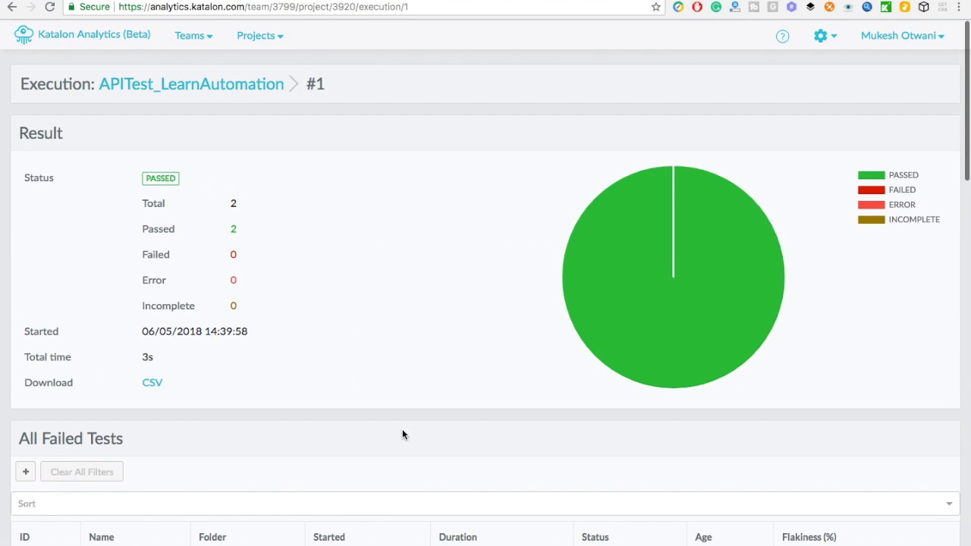
scroll(402, 428, "down", 8)
scroll(403, 430, "down", 7)
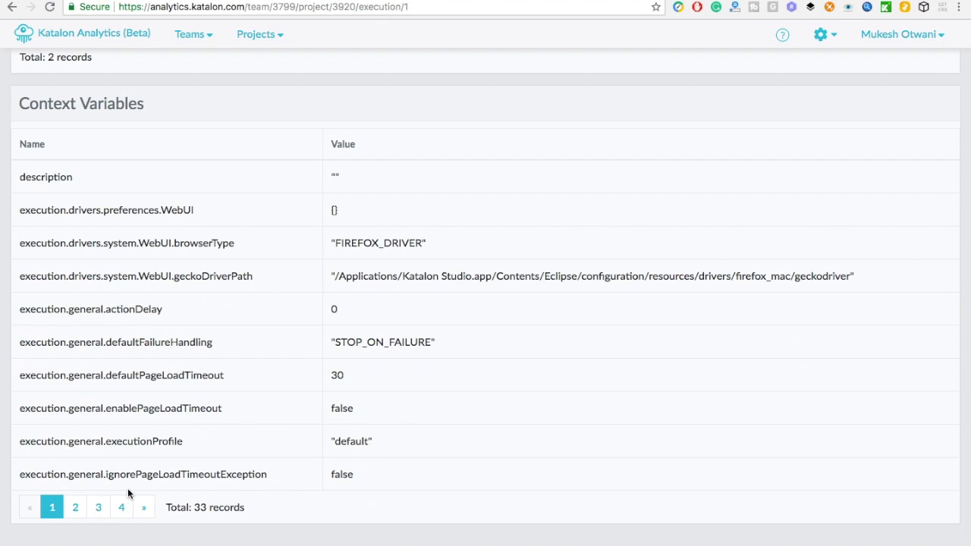
scroll(129, 493, "up", 15)
left_click(162, 85)
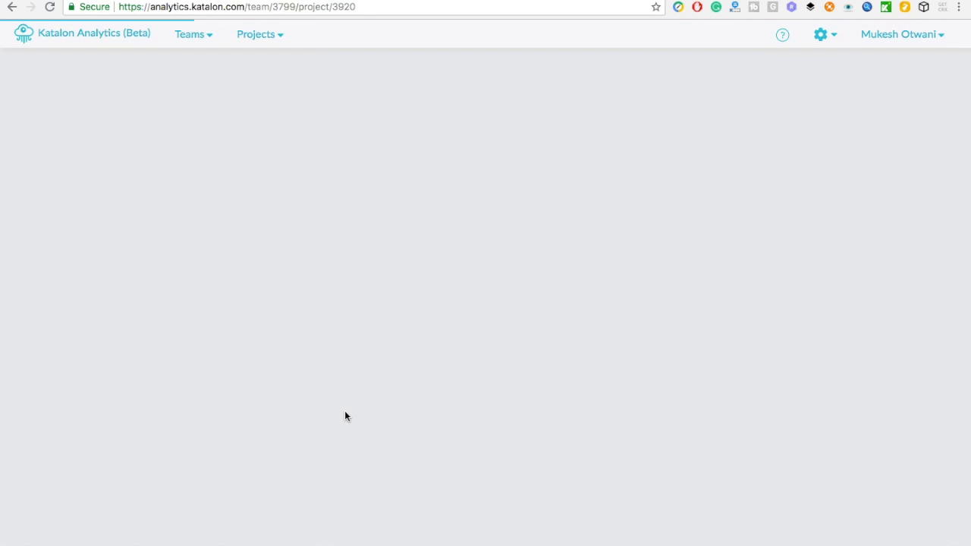
scroll(352, 473, "down", 2)
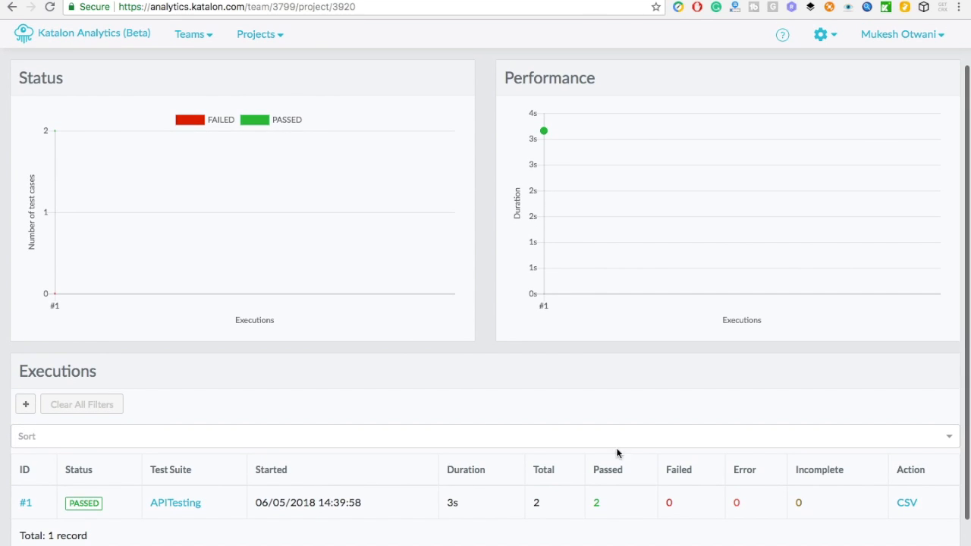
- Export execution #1's results as CSV, check the two PASSED tests in Excel, then close it
left_click(907, 503)
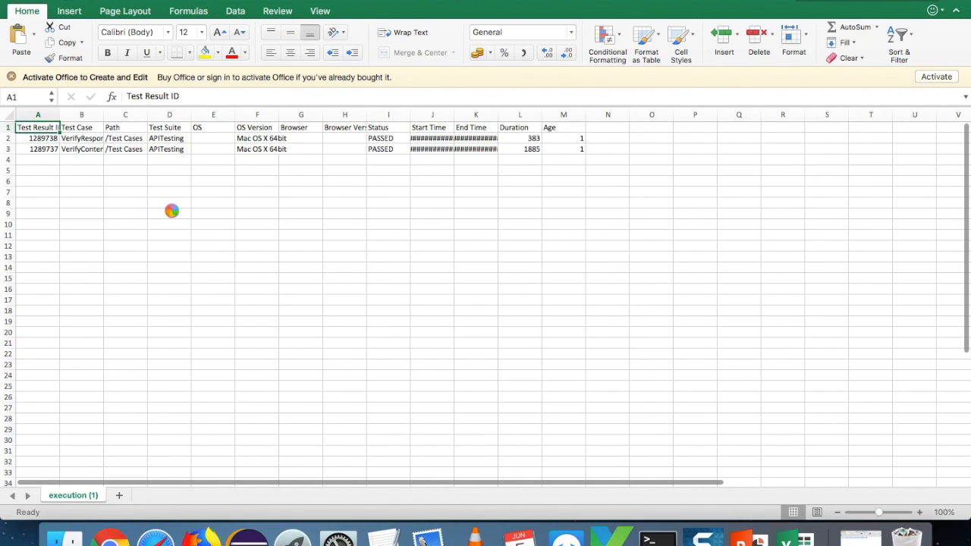
key("super+q")
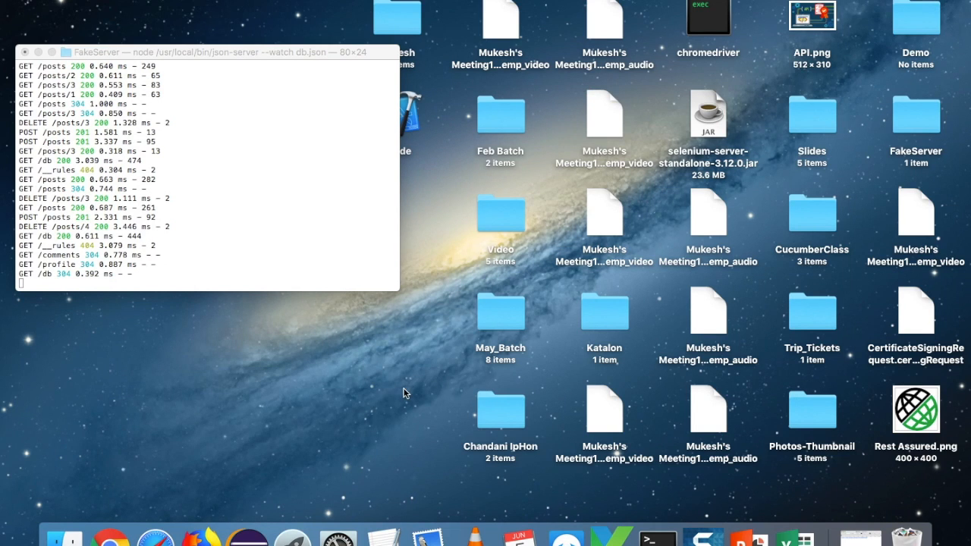
- Bring Katalon Studio forward and dock Job Progress beside Log Viewer in the bottom panel
left_click(611, 537)
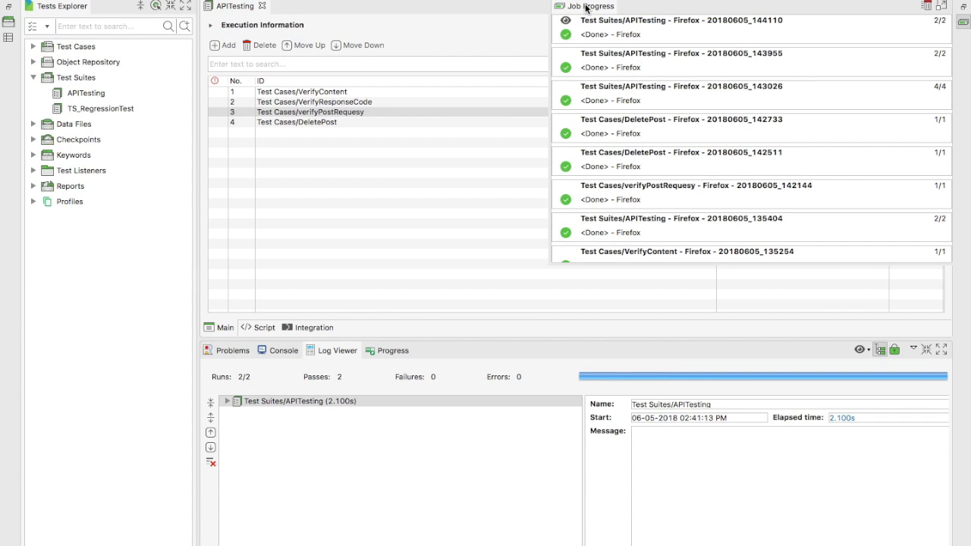
left_click_drag(577, 7, 728, 341)
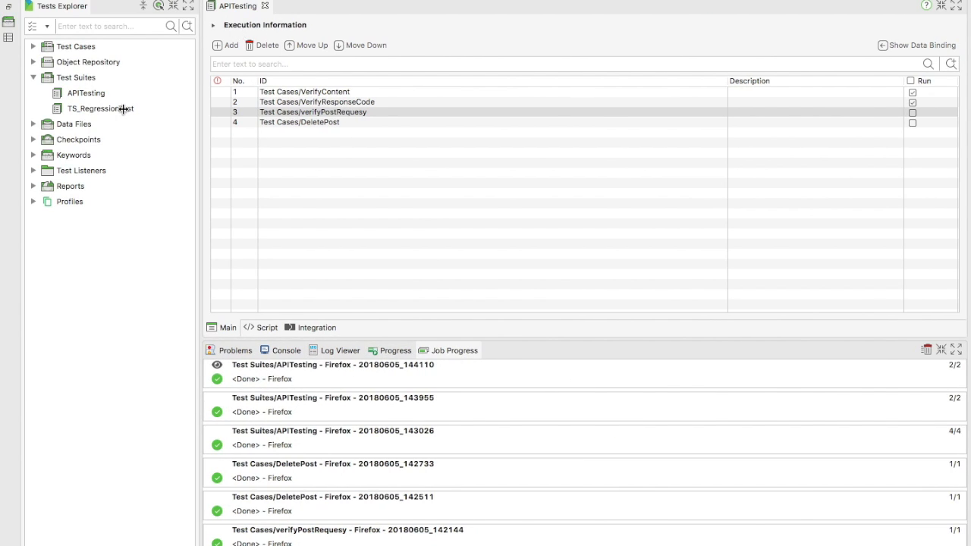
left_click(81, 96)
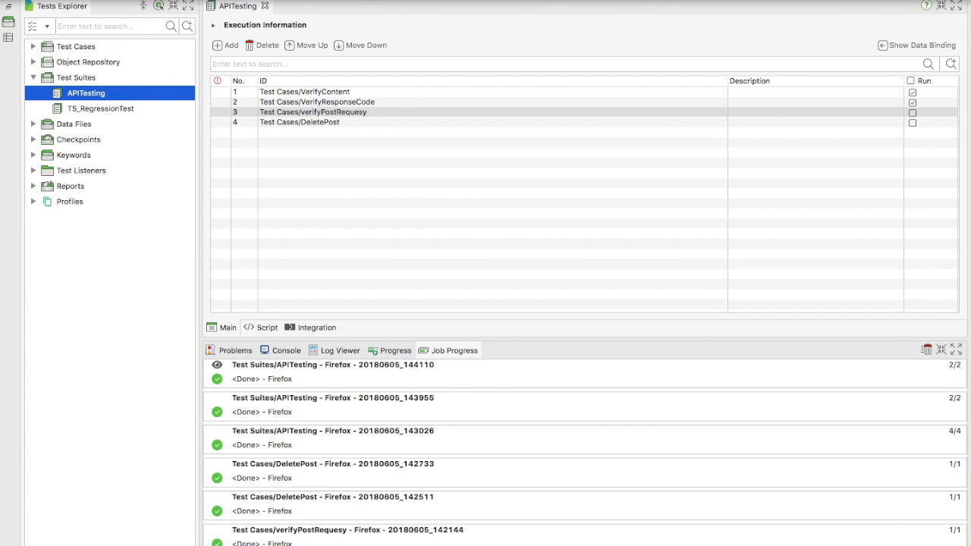
left_click(266, 0)
mouse_move(190, 0)
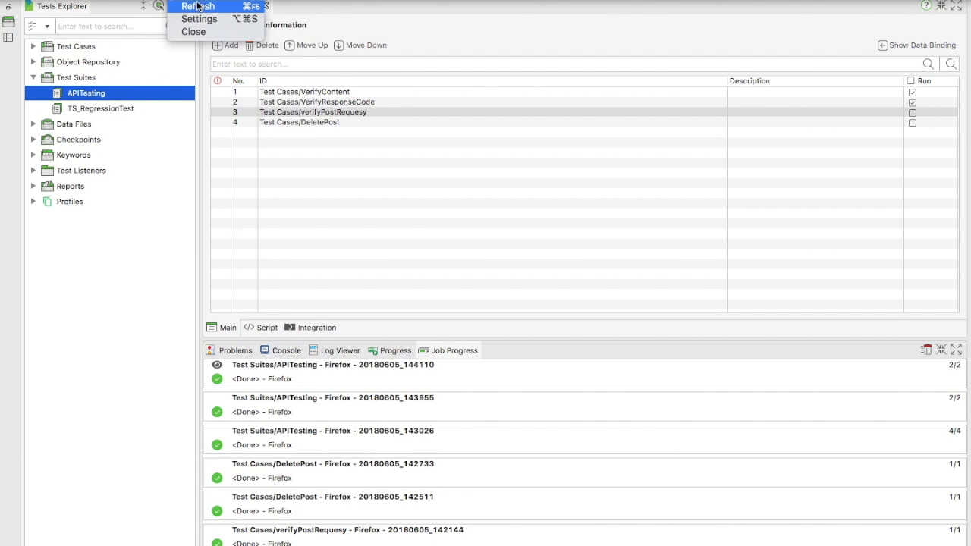
left_click(199, 19)
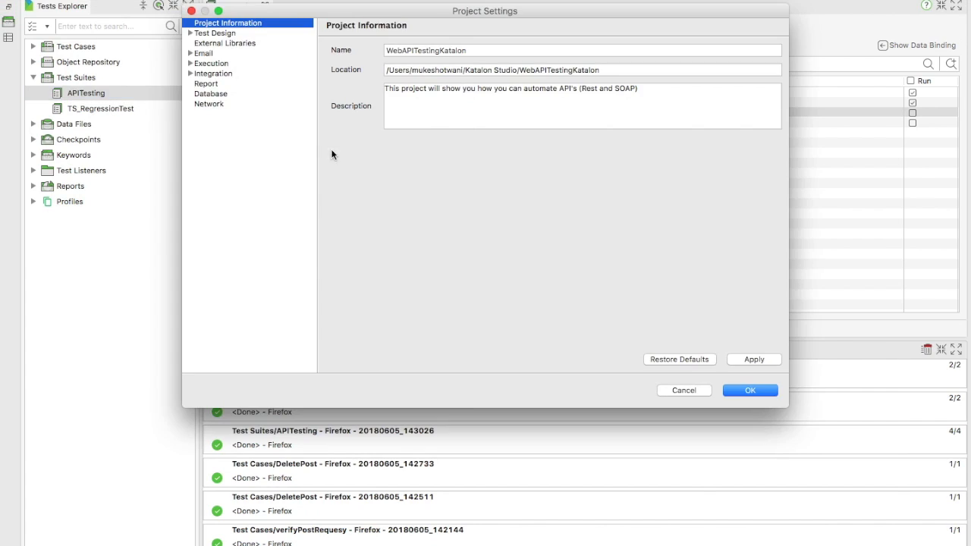
left_click(205, 73)
left_click(191, 75)
left_click(213, 95)
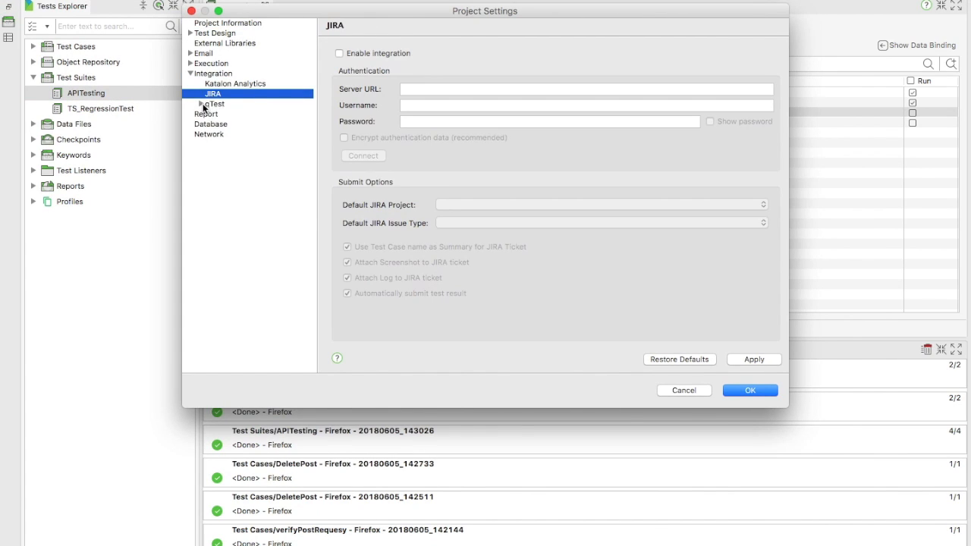
left_click(201, 104)
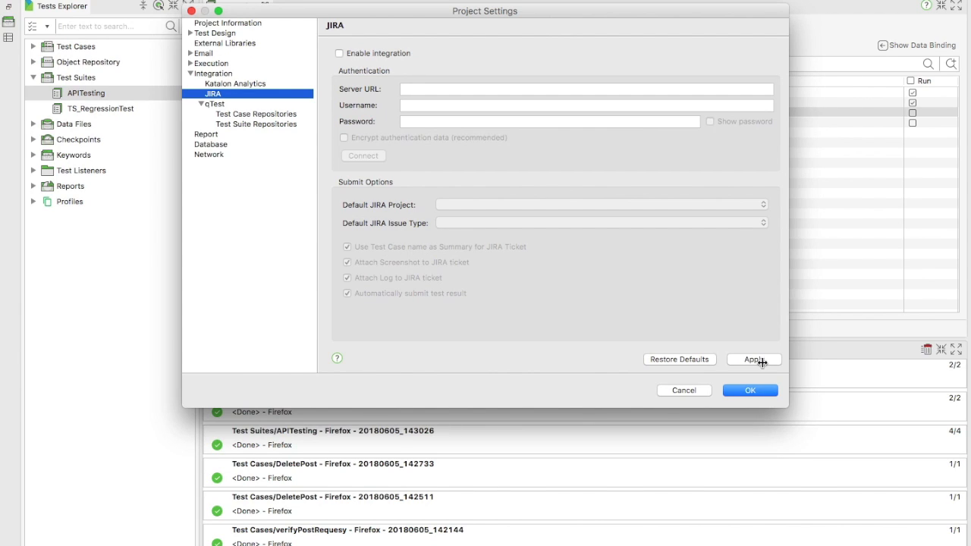
left_click(753, 390)
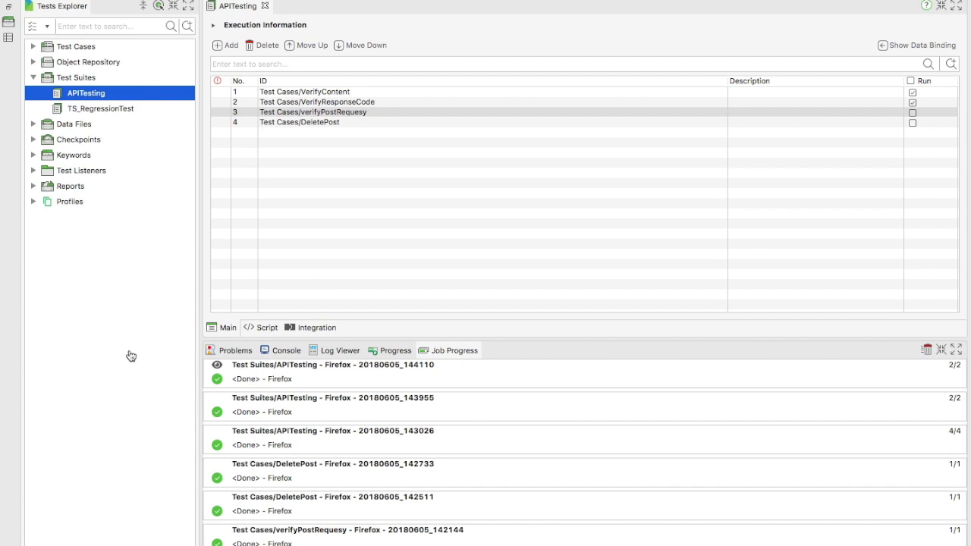
- Open the recent Katalon_Post presentation in PowerPoint
key("super+Tab")
key("super+Tab")
key("super+Tab")
key("super+Tab")
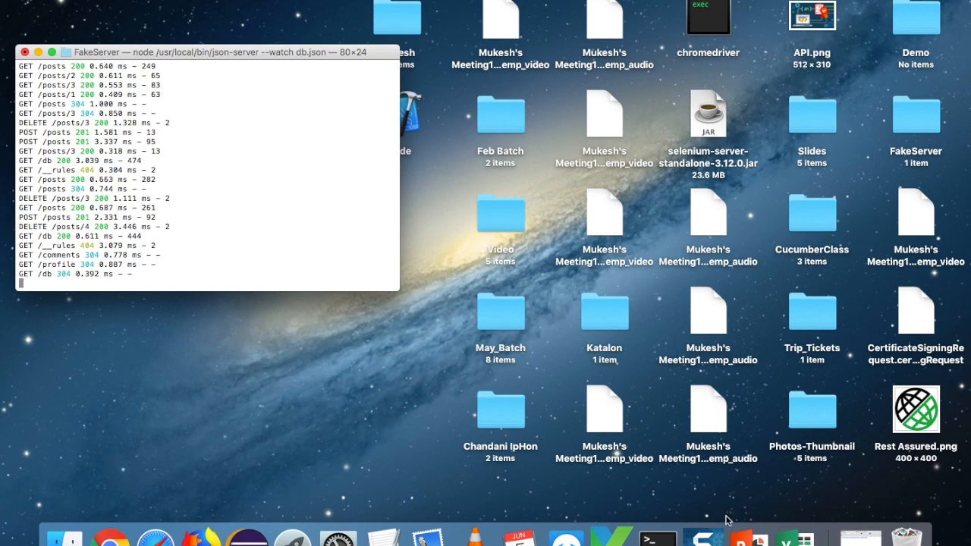
left_click(743, 541)
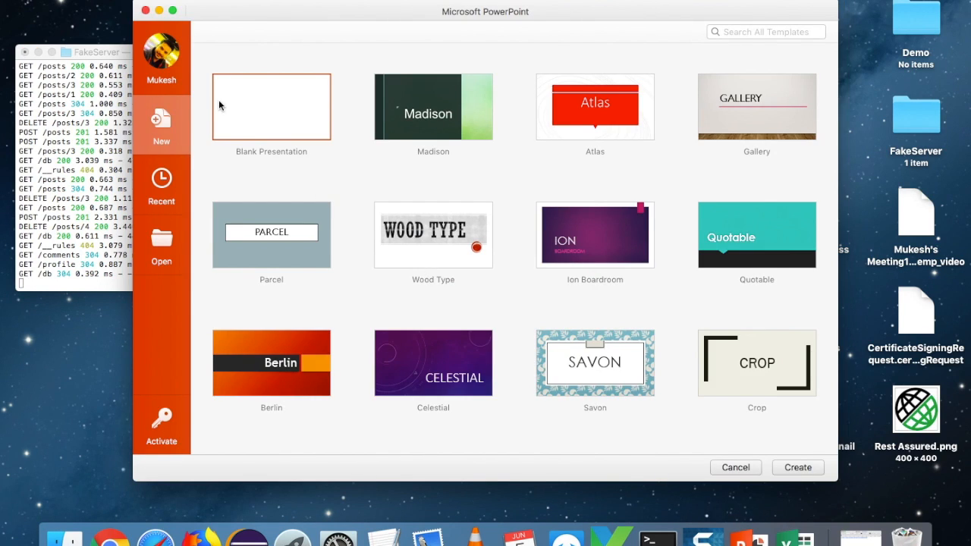
left_click(161, 178)
double_click(276, 85)
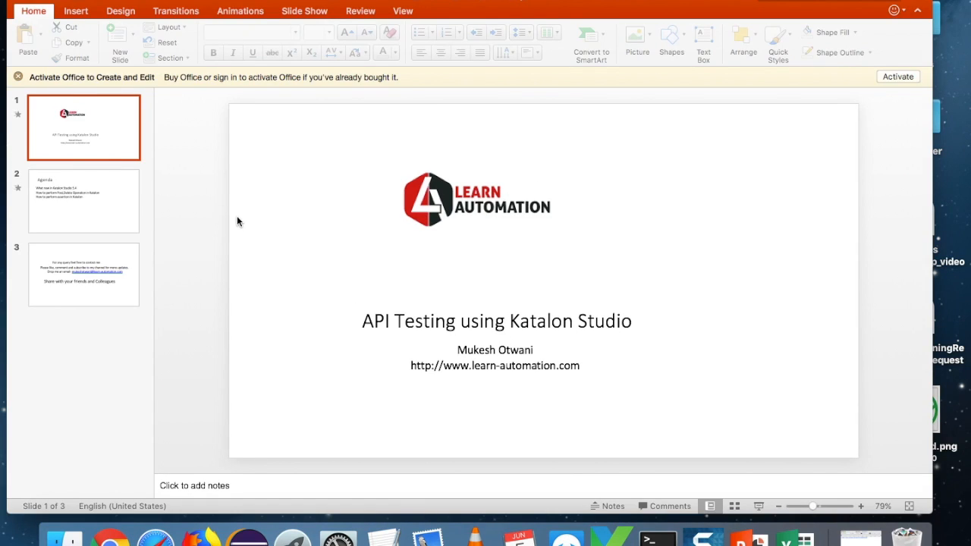
- Present slide 3, the closing contact slide, full screen from the current slide
left_click(106, 288)
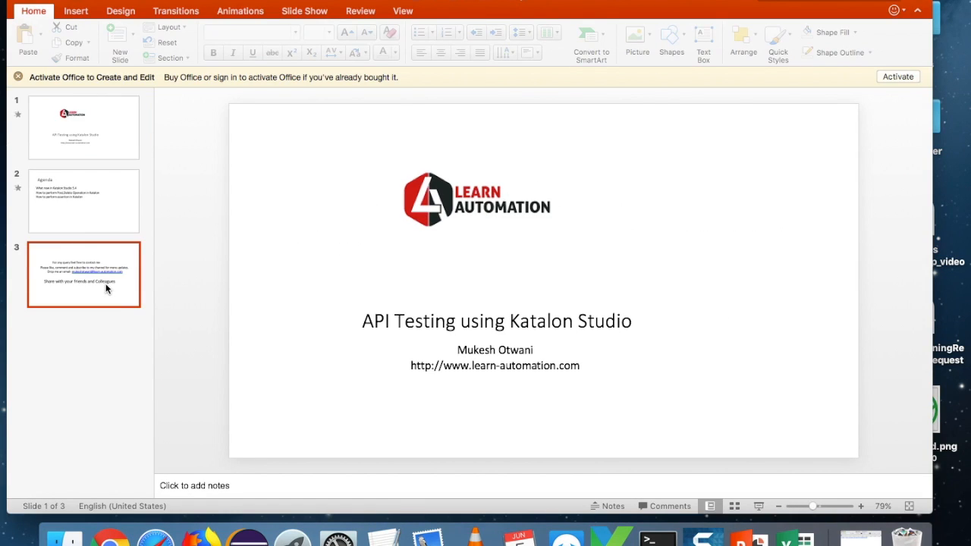
left_click(305, 9)
left_click(75, 37)
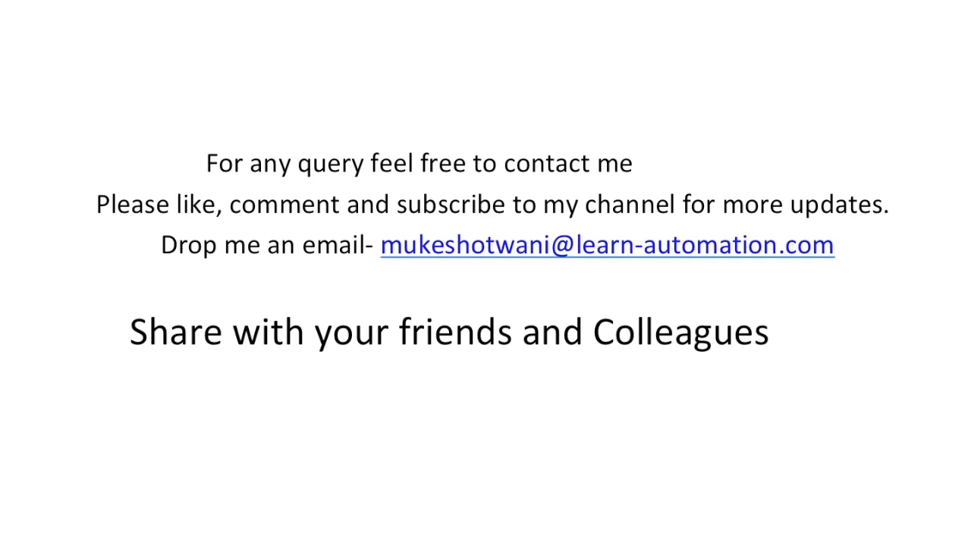